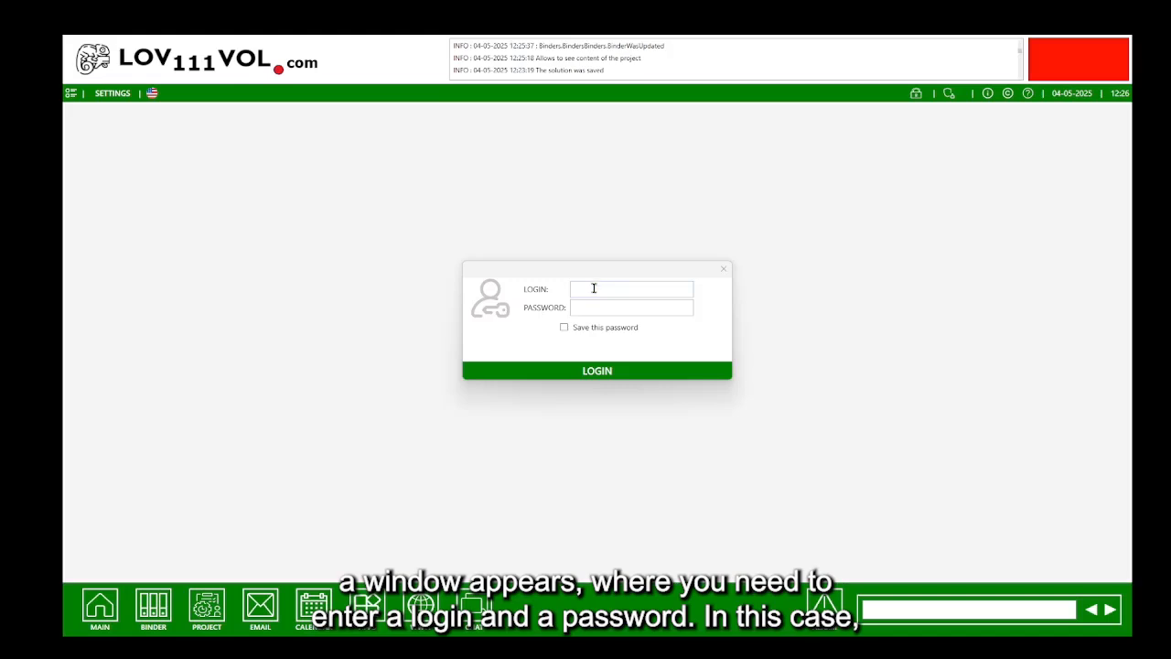
Sign in with the user's login name and account password.
{"action": "left_click", "coordinate": [594, 288]}
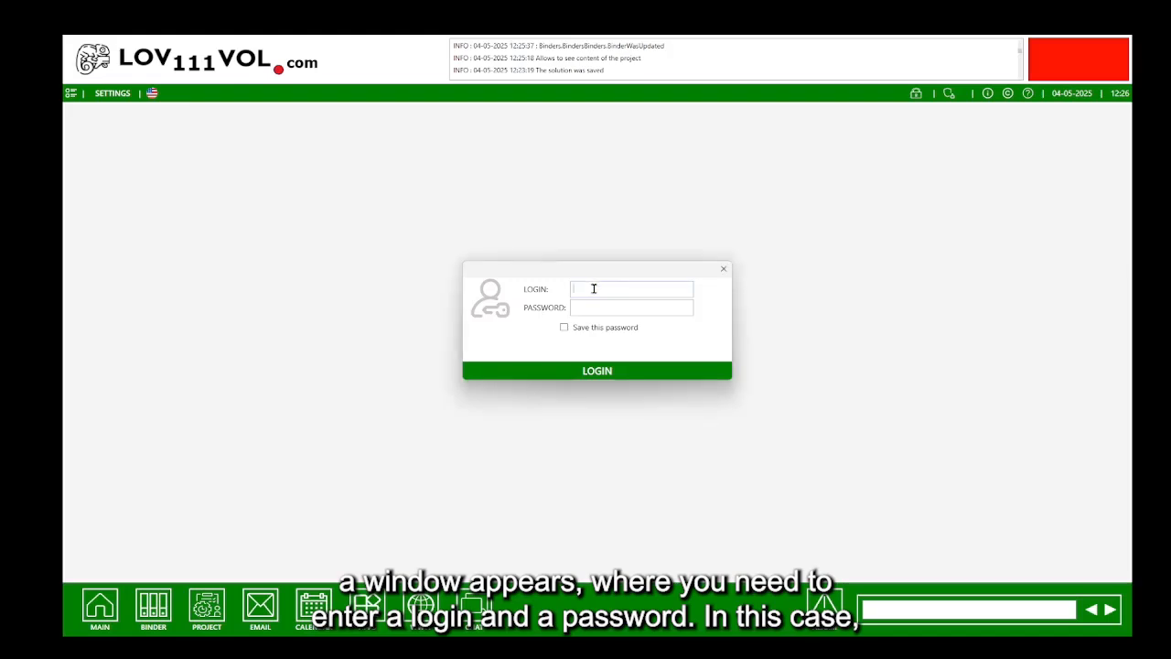
{"action": "type", "text": "human"}
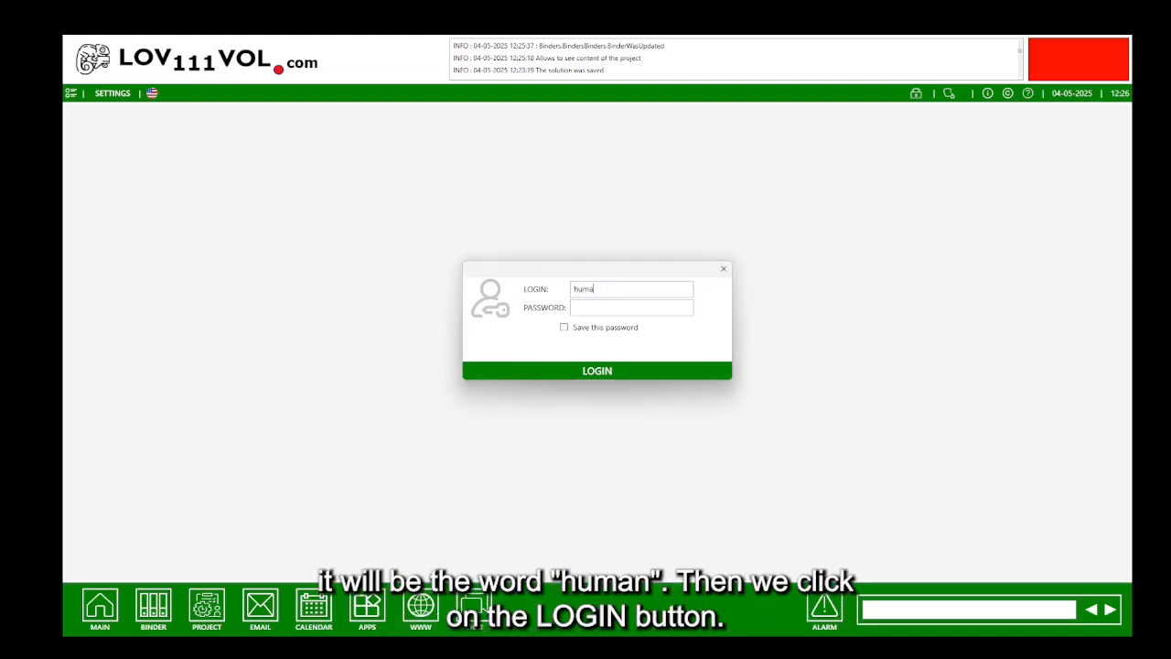
{"action": "key", "text": "Tab"}
{"action": "left_click", "coordinate": [569, 369]}
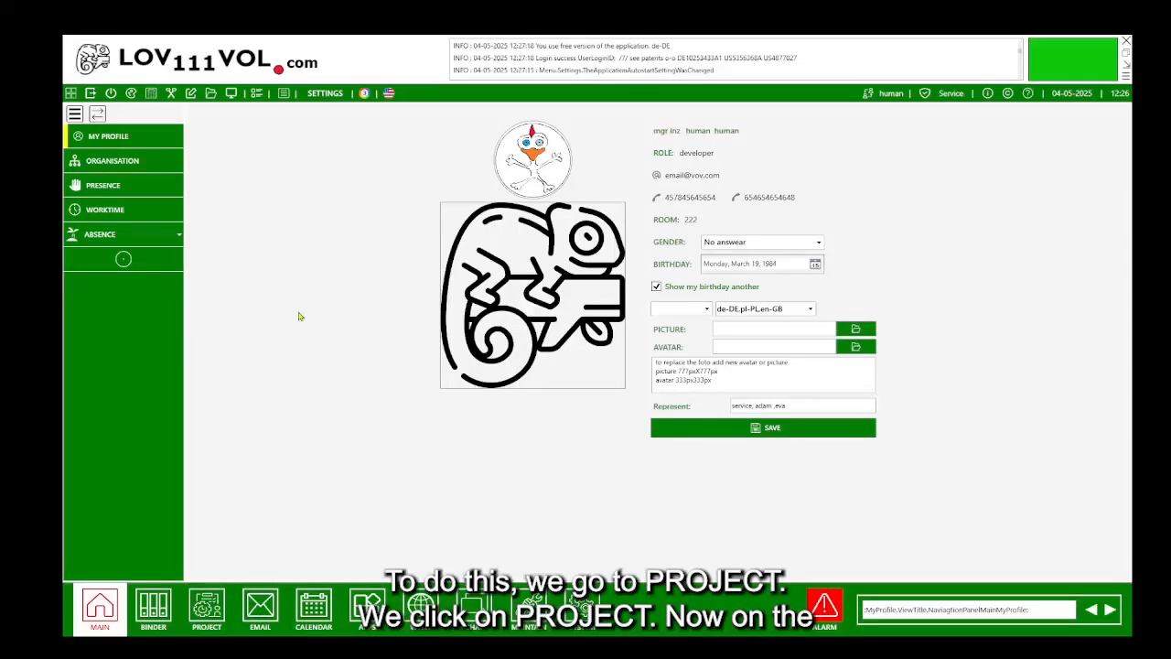
Start a new project named "IT HEP DESK" and enable support for it.
{"action": "left_click", "coordinate": [203, 604]}
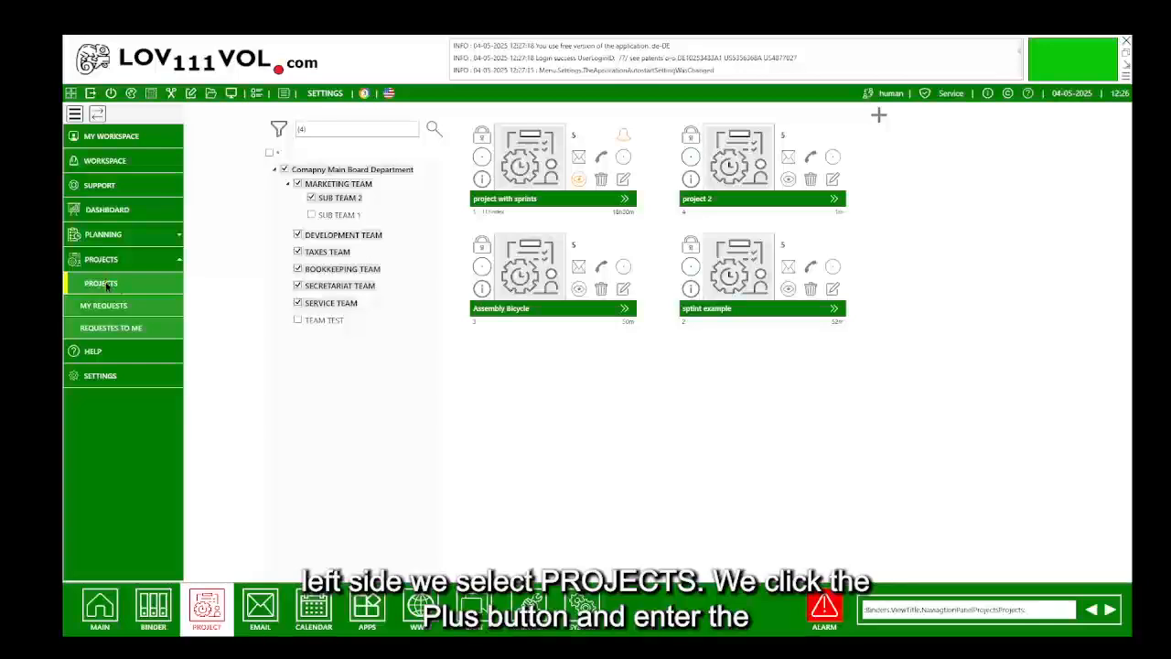
{"action": "left_click", "coordinate": [878, 116]}
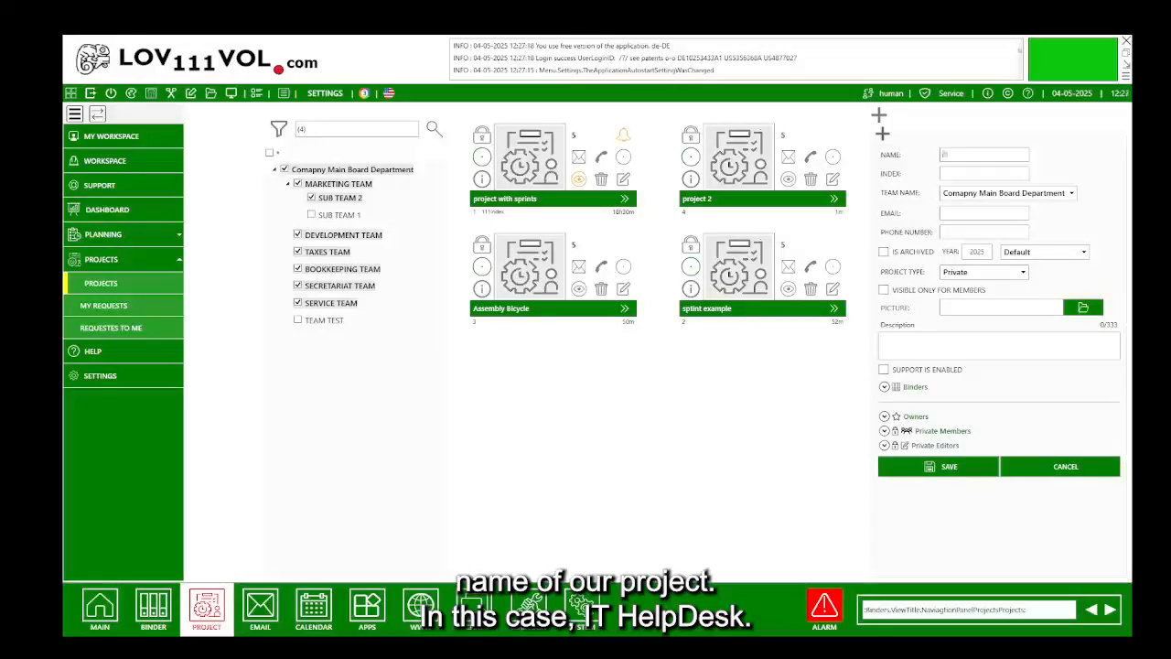
{"action": "type", "text": "IT HELP DESK"}
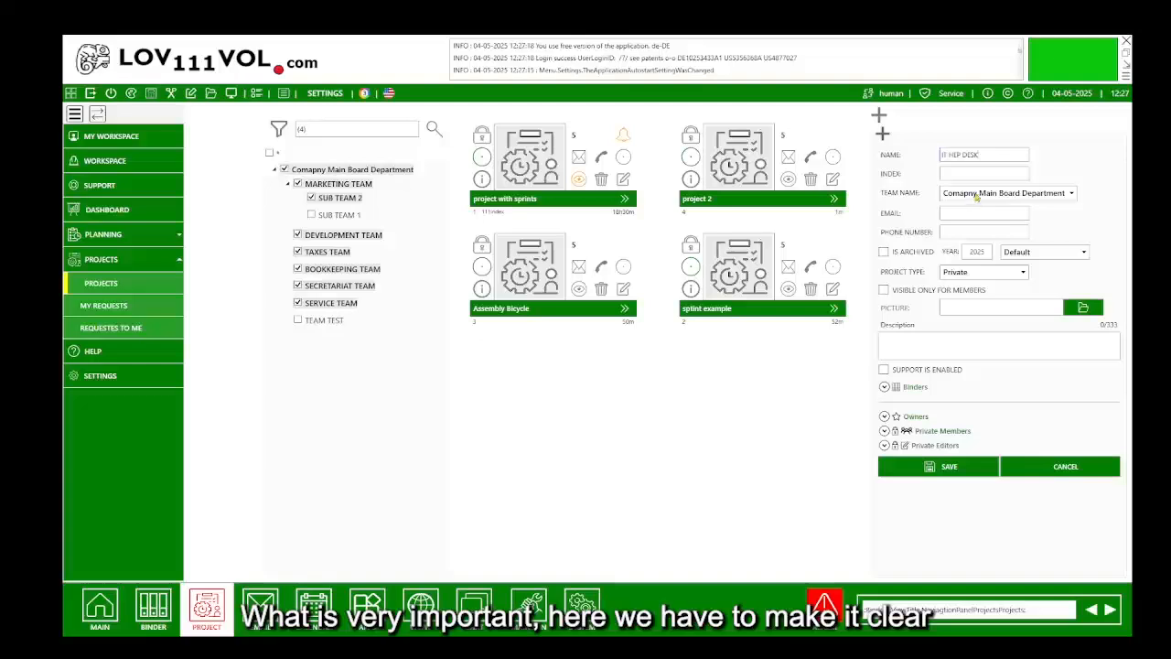
{"action": "left_click", "coordinate": [884, 369]}
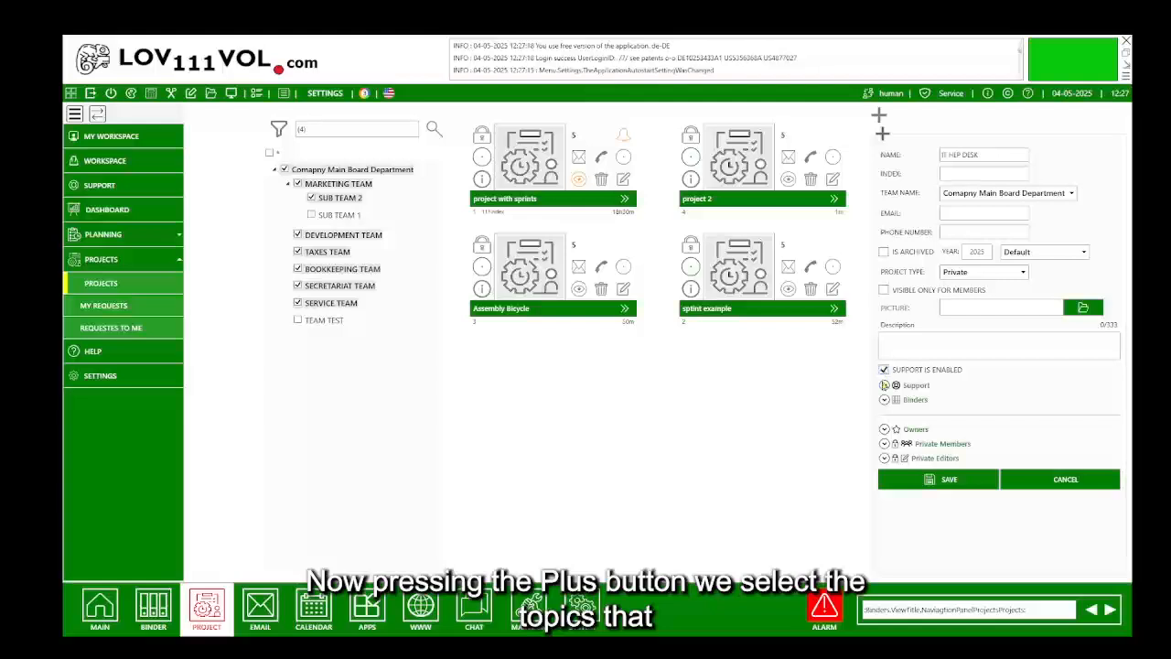
Add a support label "WORD" with the signed-in user responsible and required information "Version of Your Word?", and save it.
{"action": "left_click", "coordinate": [884, 385]}
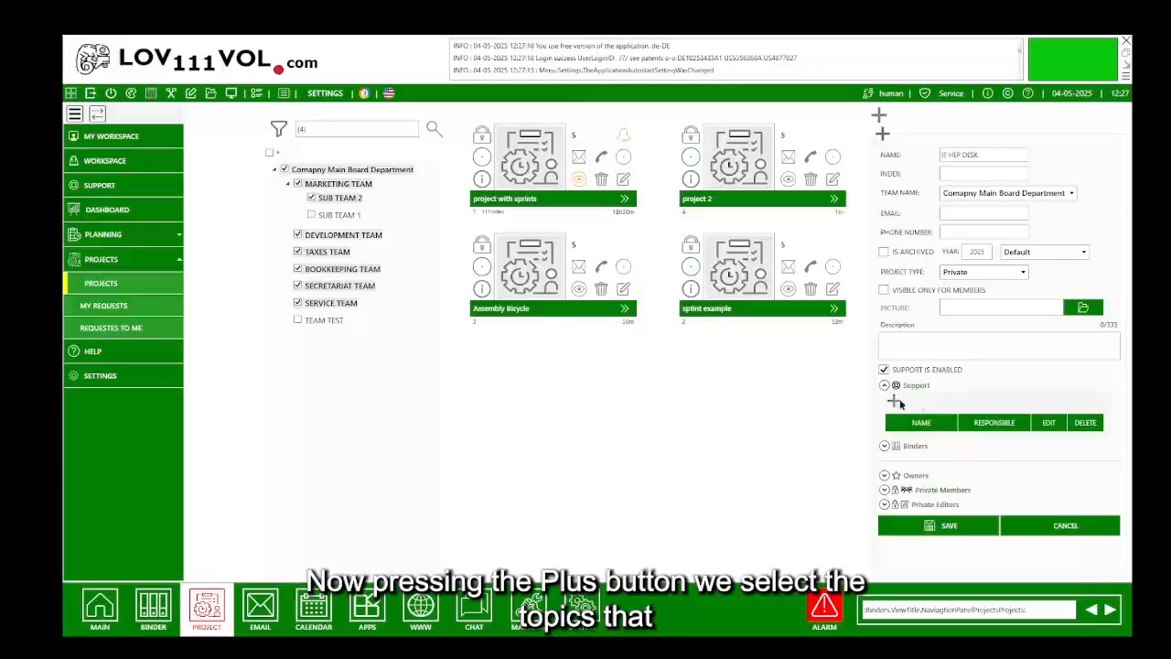
{"action": "left_click", "coordinate": [895, 400]}
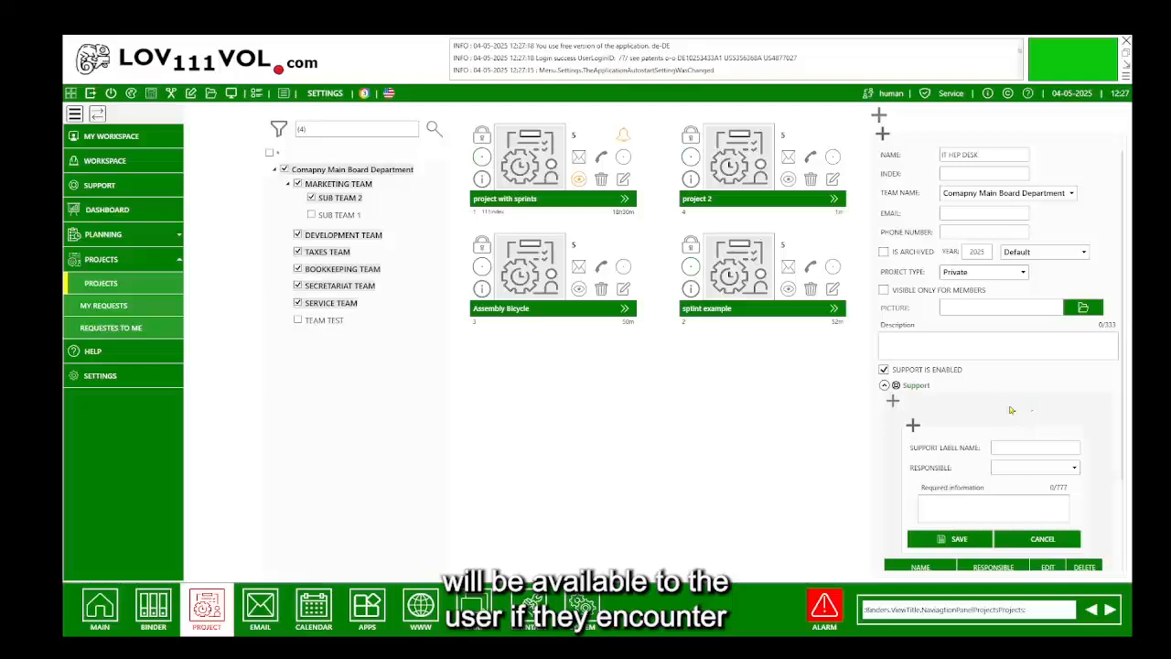
{"action": "scroll", "coordinate": [1012, 417], "scroll_direction": "down", "scroll_amount": 1}
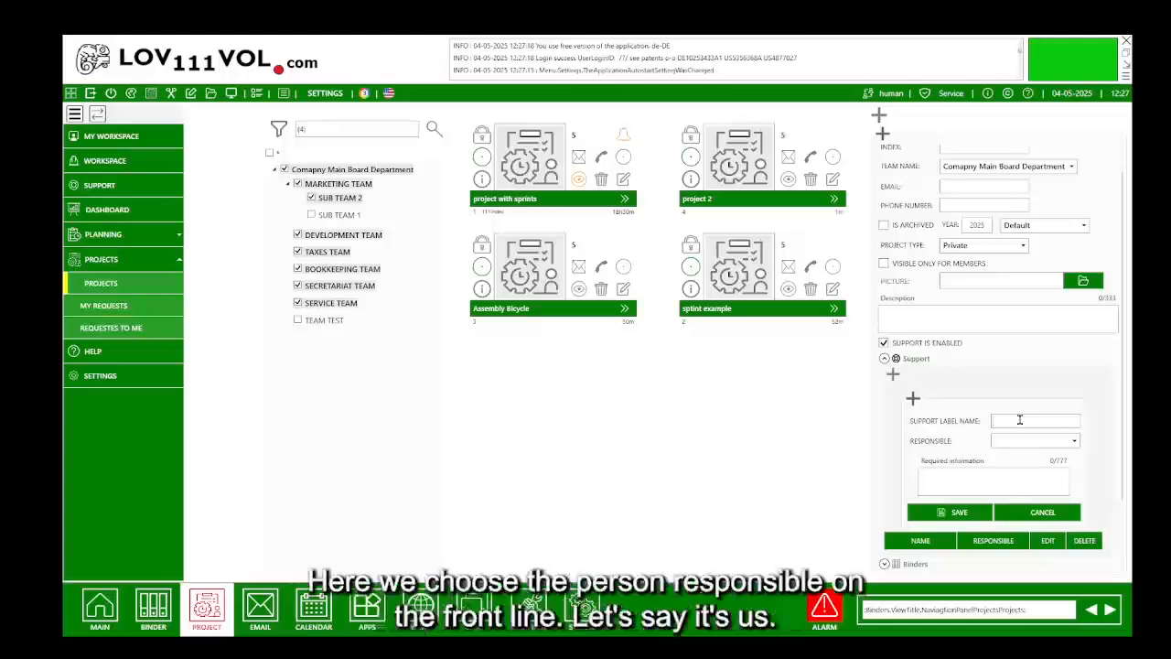
{"action": "type", "text": "WORD"}
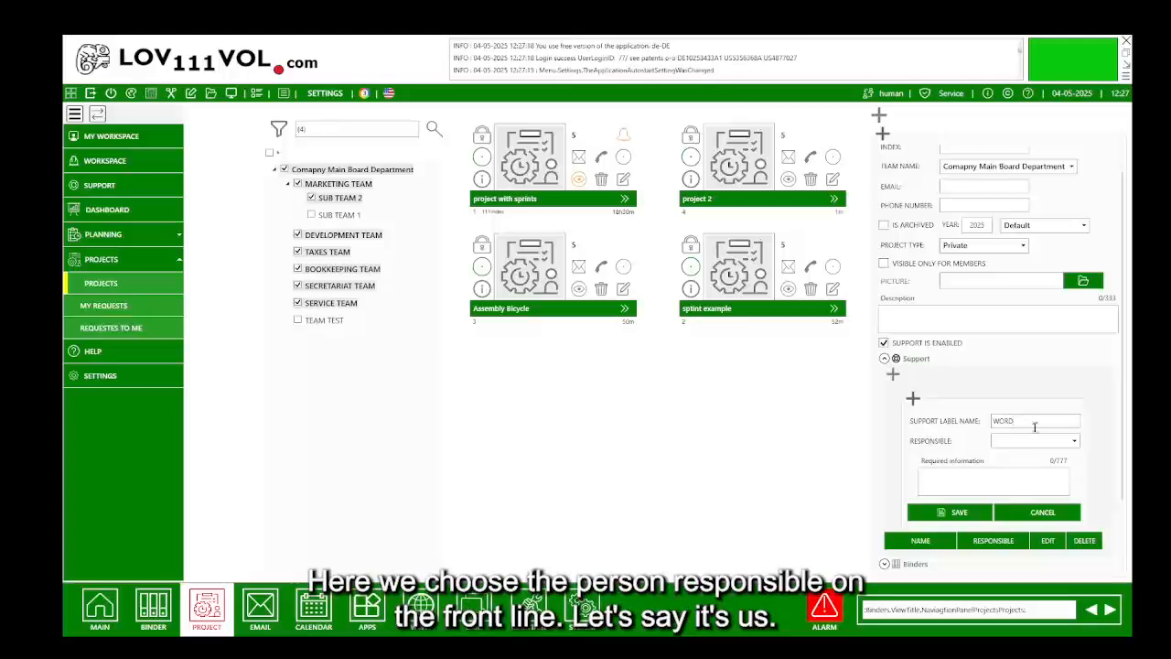
{"action": "left_click", "coordinate": [1059, 442]}
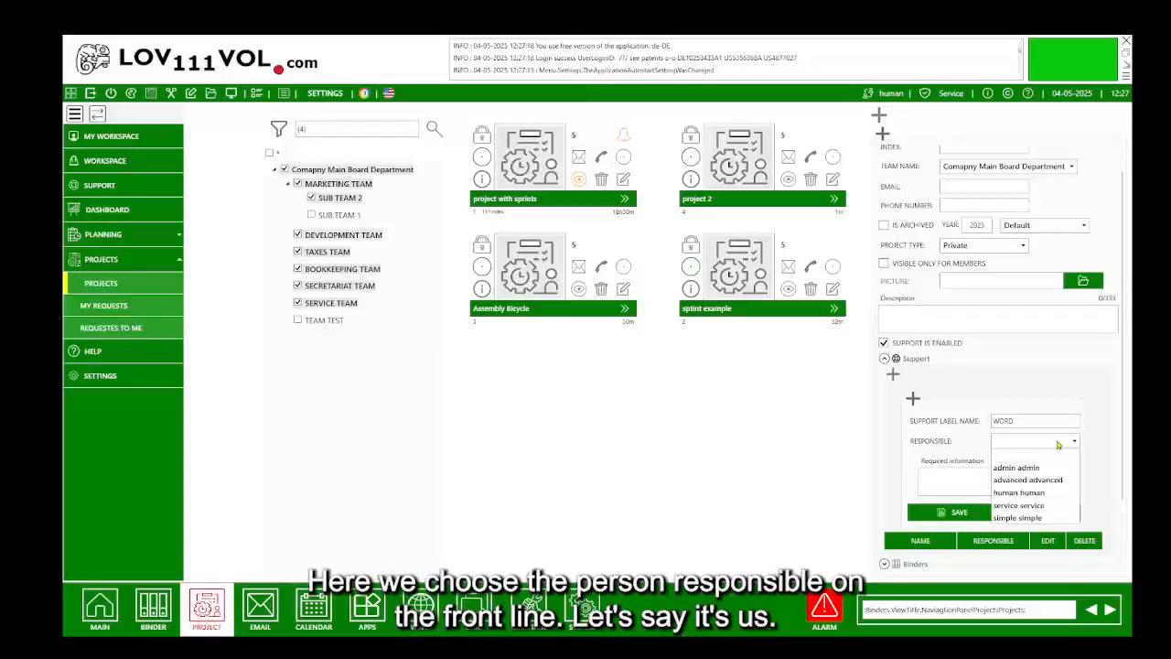
{"action": "left_click", "coordinate": [1018, 492]}
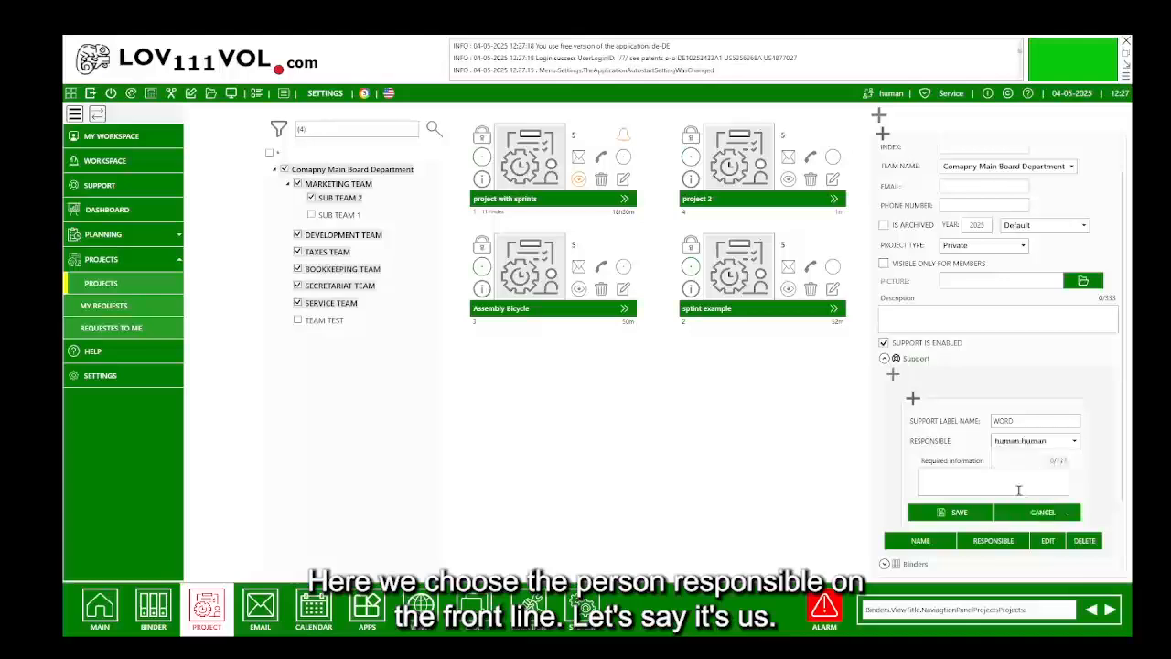
{"action": "left_click", "coordinate": [938, 481]}
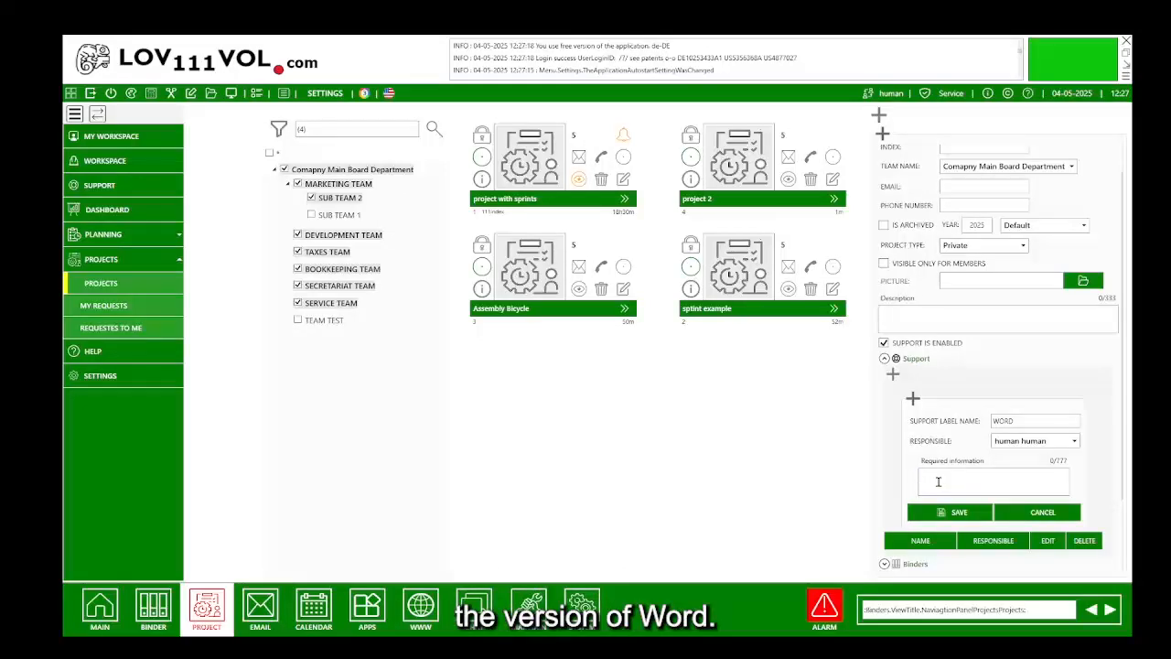
{"action": "type", "text": "Version of"}
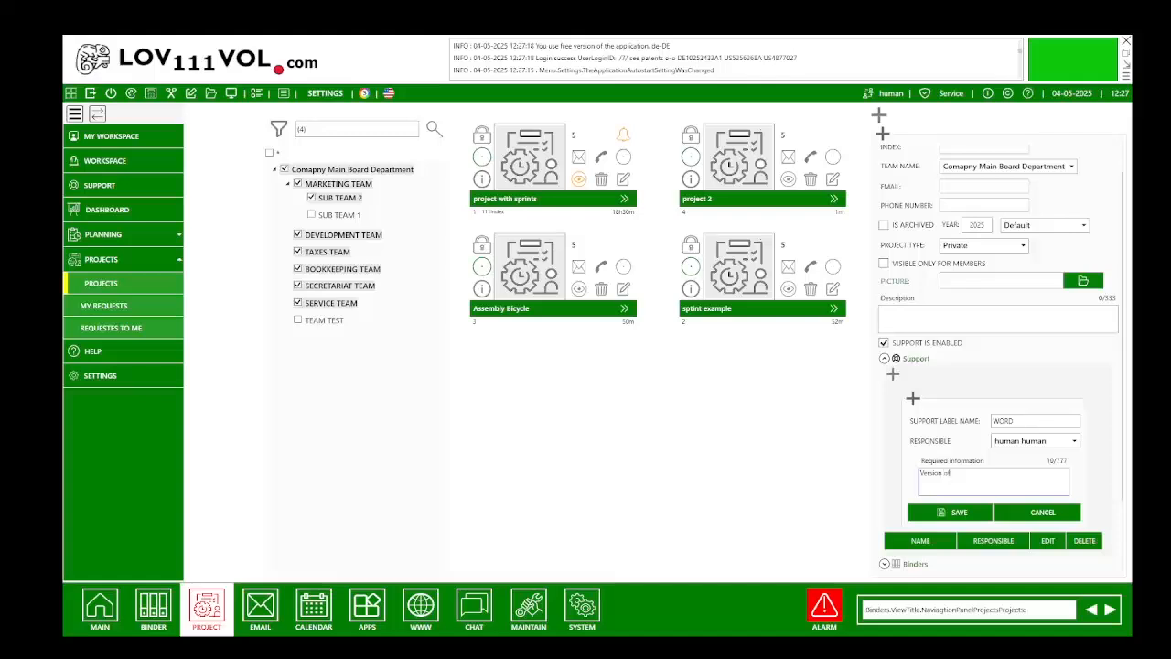
{"action": "type", "text": " Your Word?"}
{"action": "left_click", "coordinate": [953, 511]}
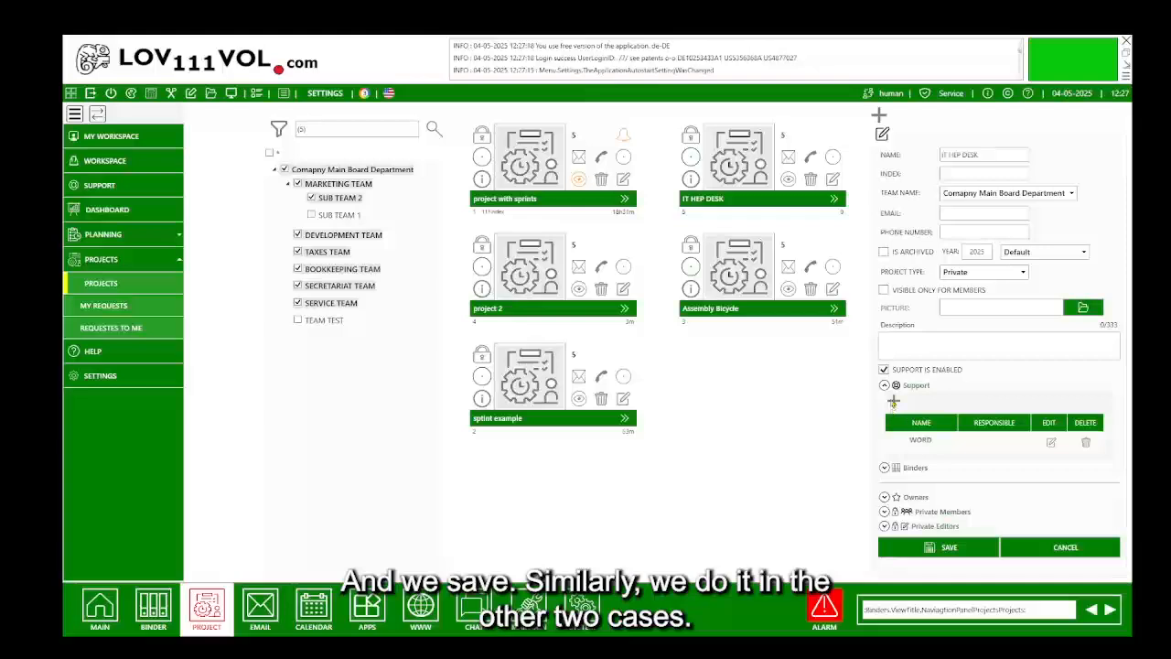
Add a support label "PDF" with the signed-in user responsible and required information "Version of Your PDF?", and save it.
{"action": "left_click", "coordinate": [893, 400]}
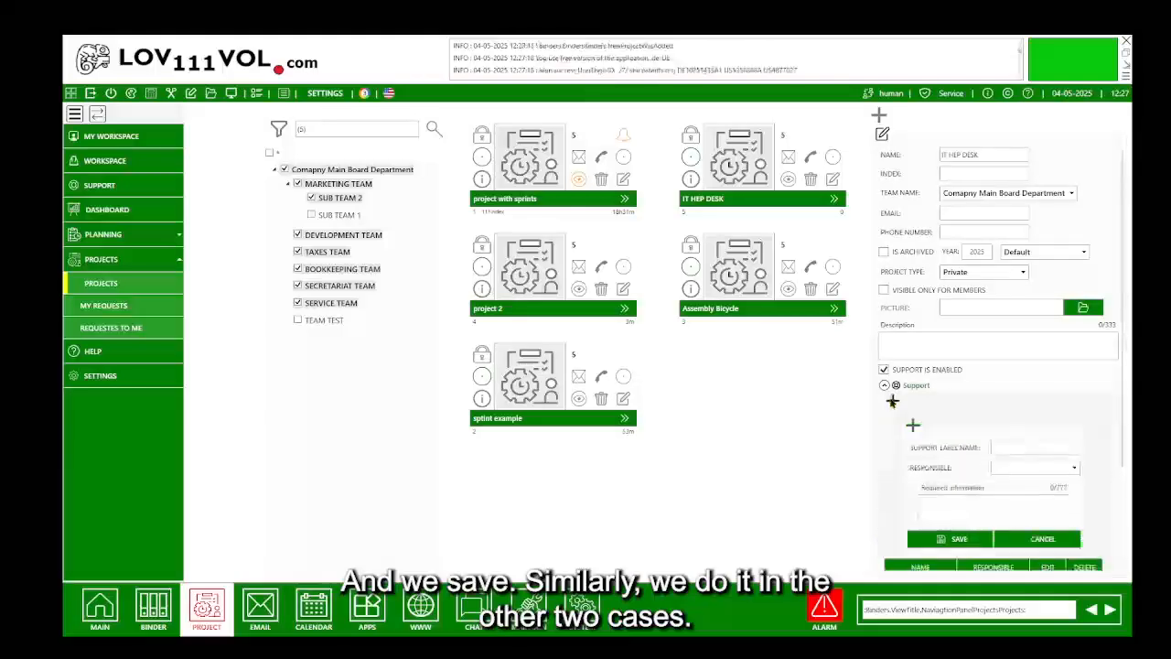
{"action": "left_click", "coordinate": [1027, 447]}
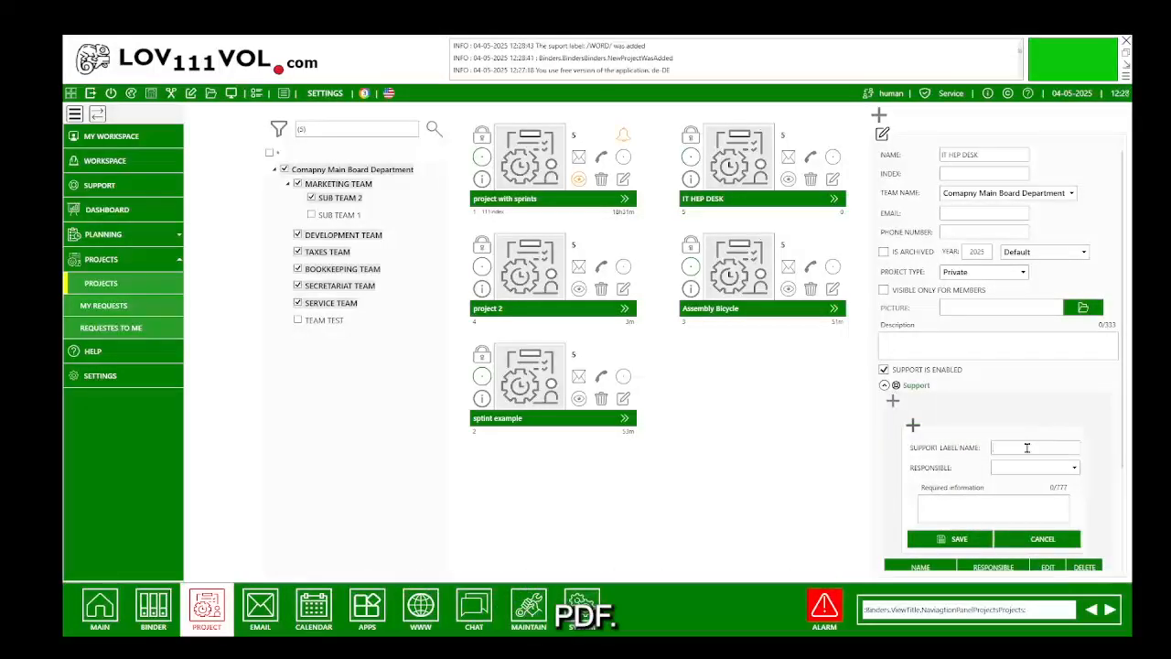
{"action": "type", "text": "PDF"}
{"action": "left_click", "coordinate": [1013, 469]}
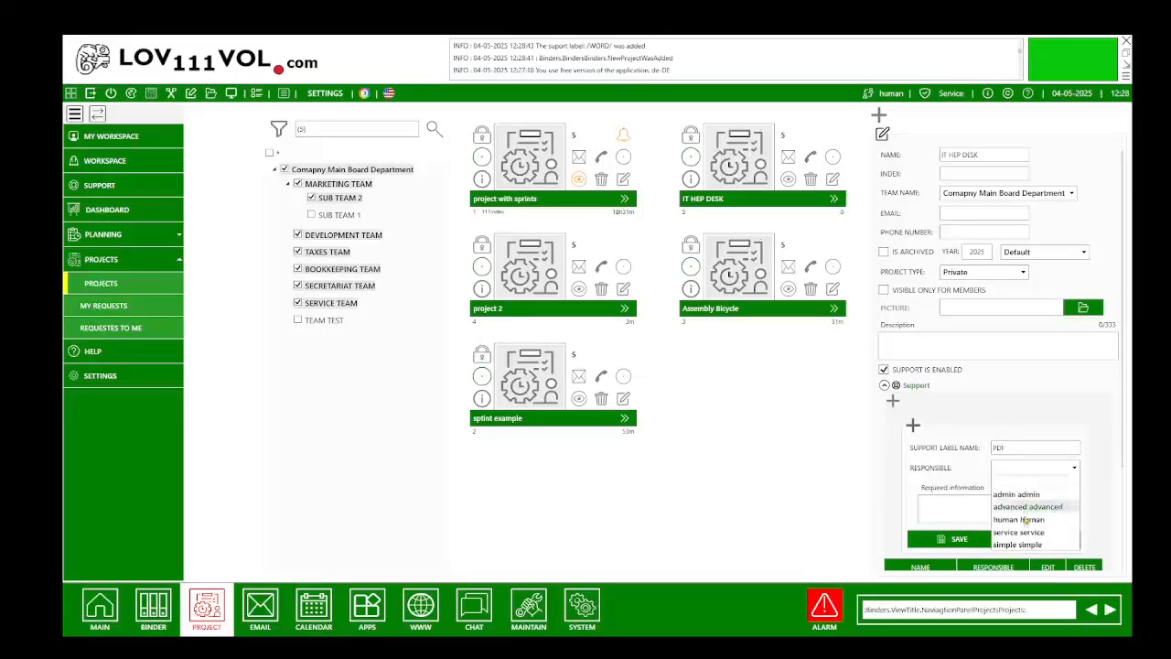
{"action": "left_click", "coordinate": [1024, 518]}
{"action": "left_click", "coordinate": [988, 510]}
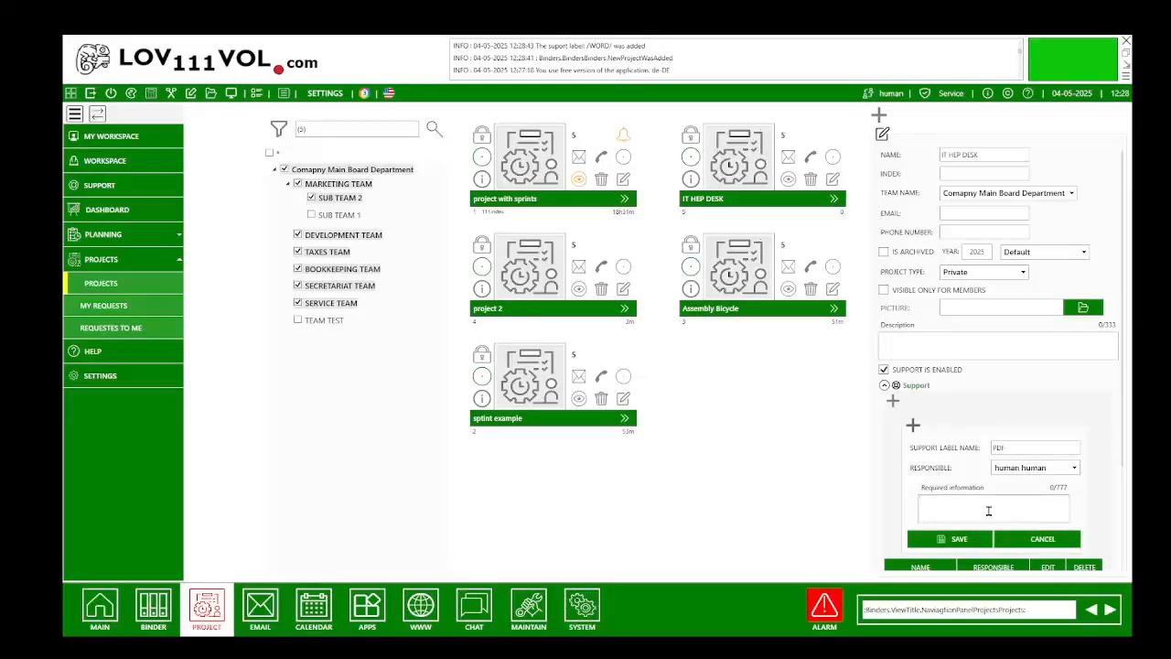
{"action": "type", "text": "Yes"}
{"action": "type", "text": "ersion of Your PDF?"}
{"action": "left_click", "coordinate": [975, 542]}
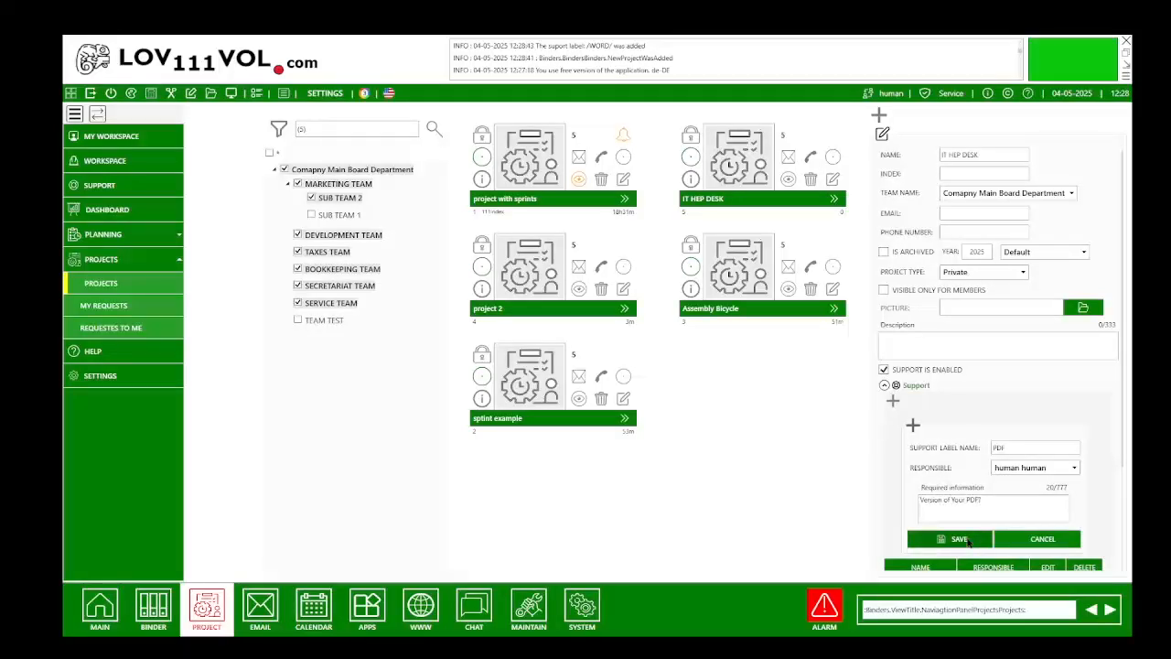
Add a support label "PAINT" with the signed-in user responsible and required information "Version of Your Paint?", and save it.
{"action": "left_click", "coordinate": [894, 400]}
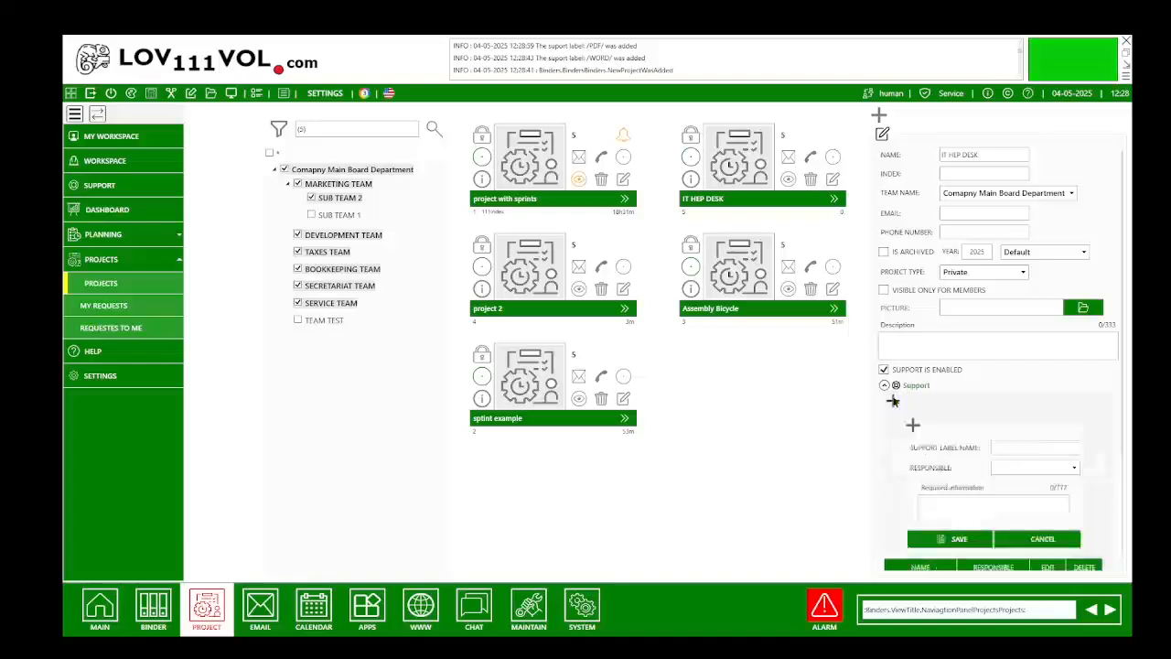
{"action": "left_click", "coordinate": [1018, 446]}
{"action": "type", "text": "/PAINT"}
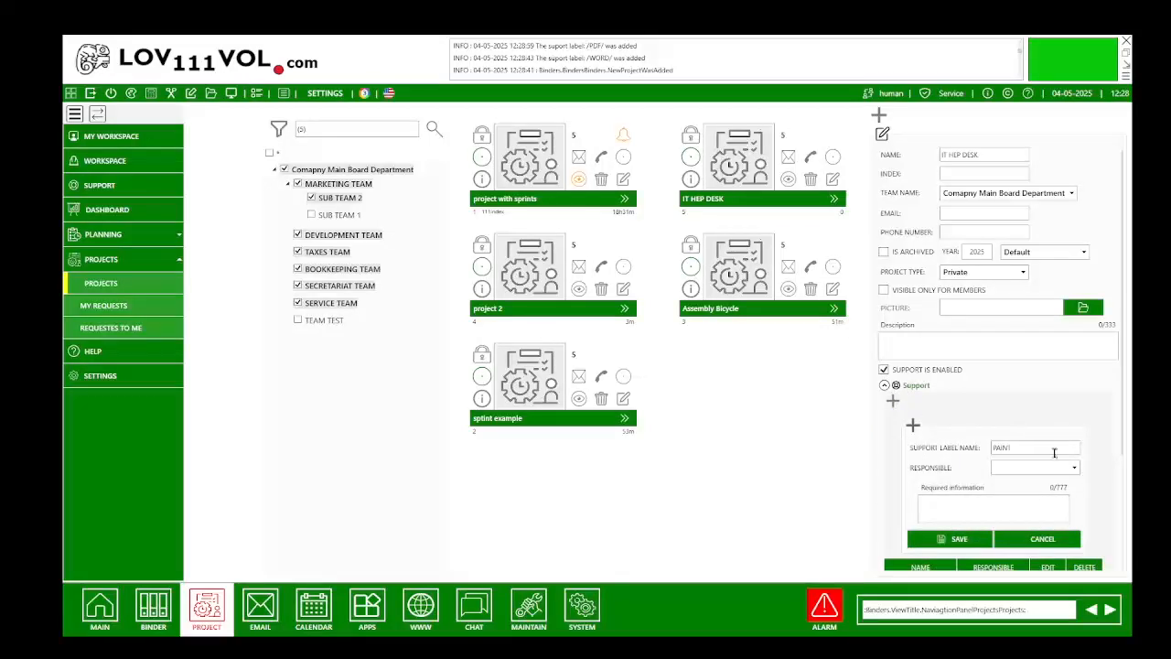
{"action": "left_click", "coordinate": [1043, 467]}
{"action": "left_click", "coordinate": [1020, 515]}
{"action": "left_click", "coordinate": [990, 501]}
{"action": "type", "text": "Version of Youli Paint?"}
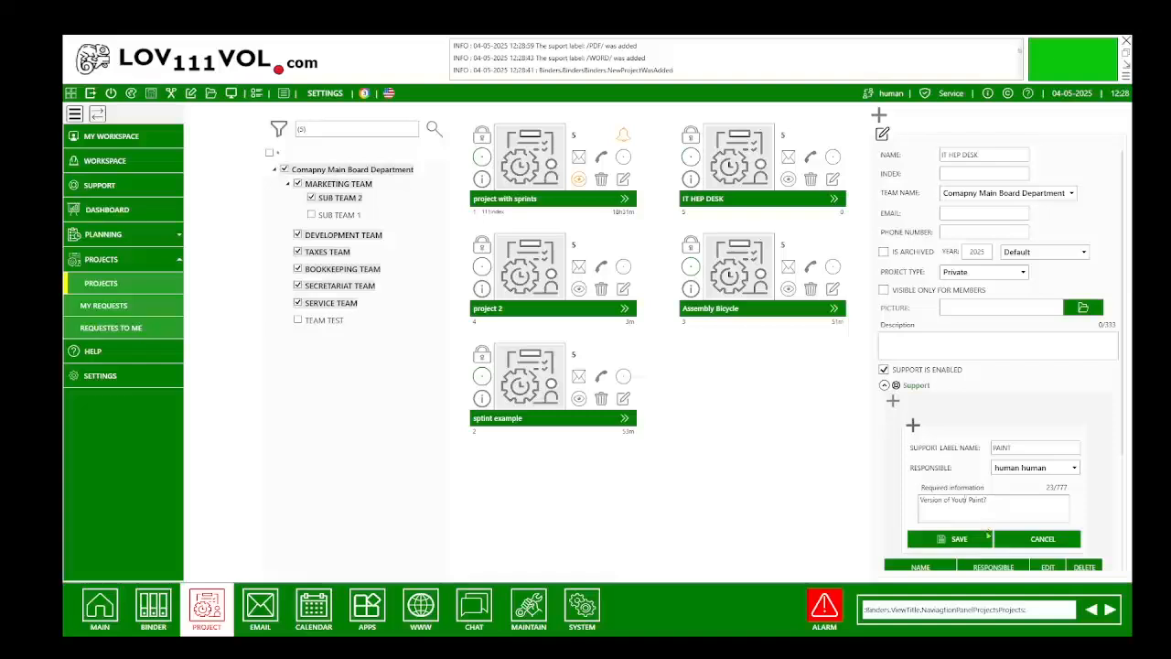
{"action": "key", "text": "BackSpace"}
{"action": "left_click", "coordinate": [959, 539]}
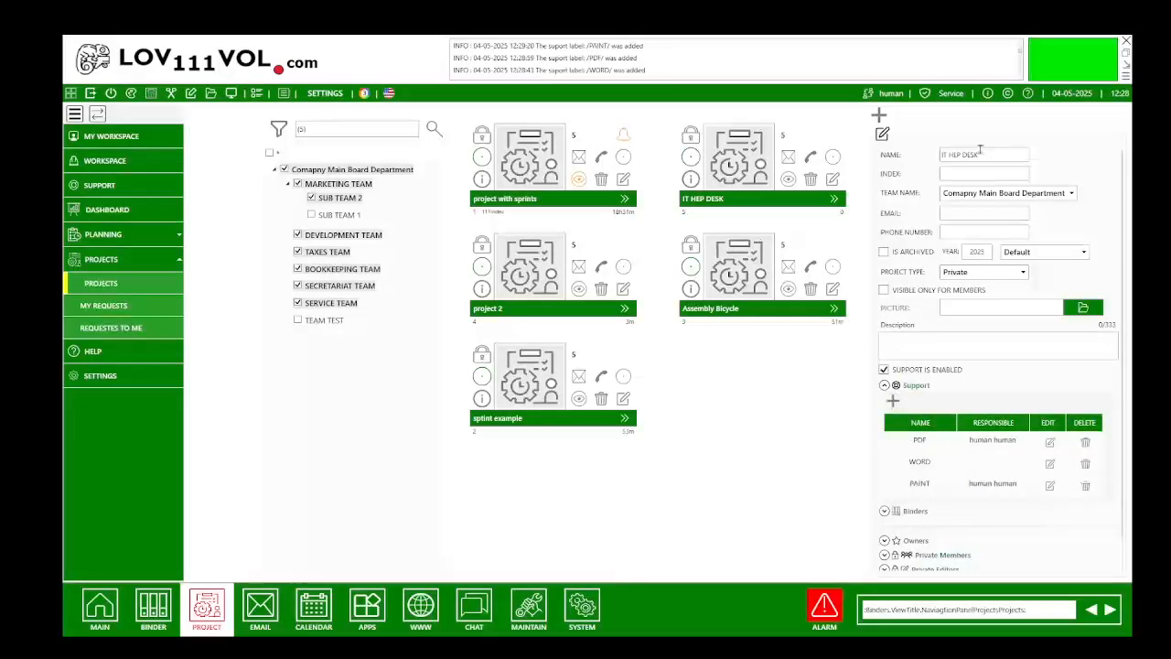
Look at the project's Owners section without changing it, save the IT HEP DESK project and open it.
{"action": "scroll", "coordinate": [981, 150], "scroll_direction": "down", "scroll_amount": 1}
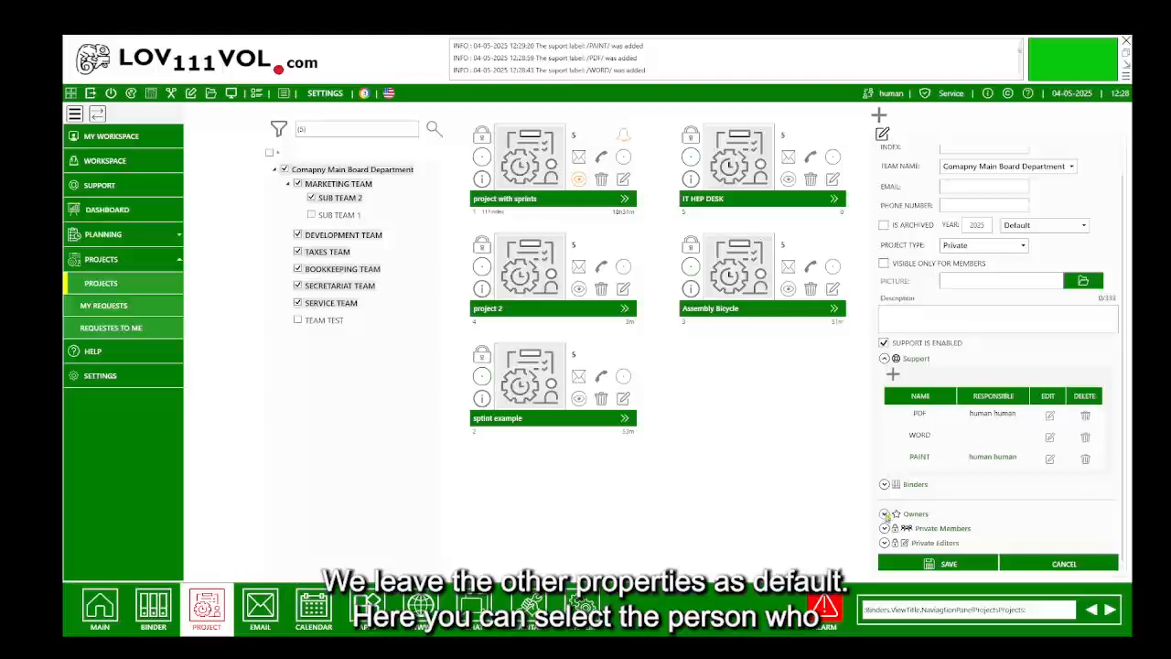
{"action": "left_click", "coordinate": [884, 514]}
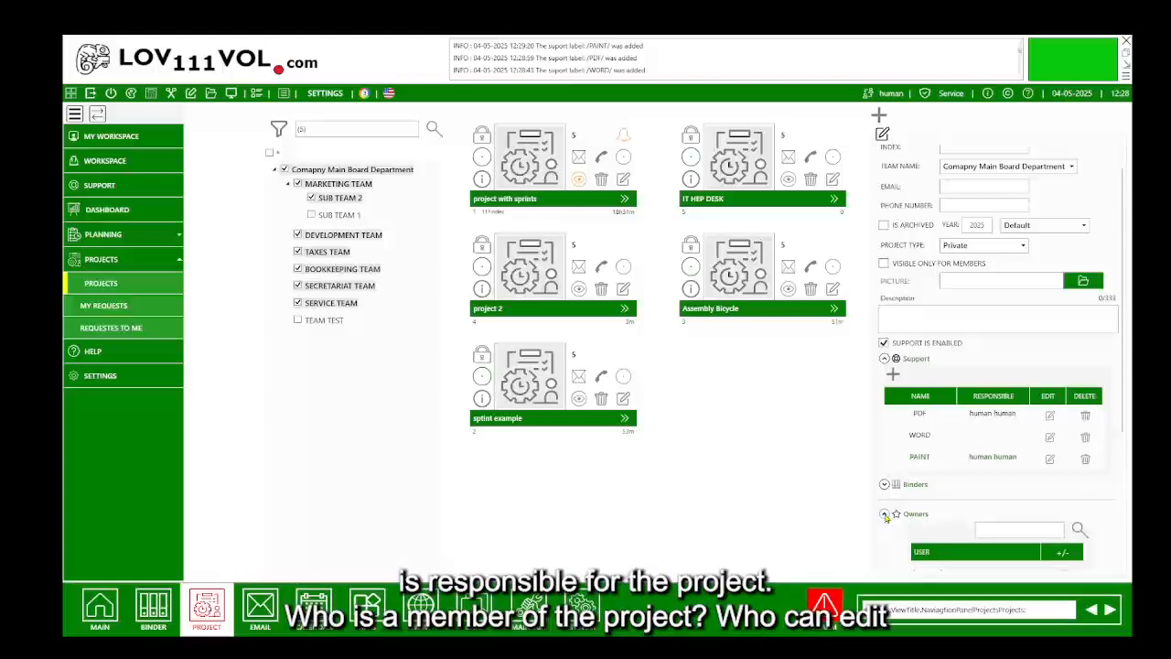
{"action": "left_click", "coordinate": [885, 516]}
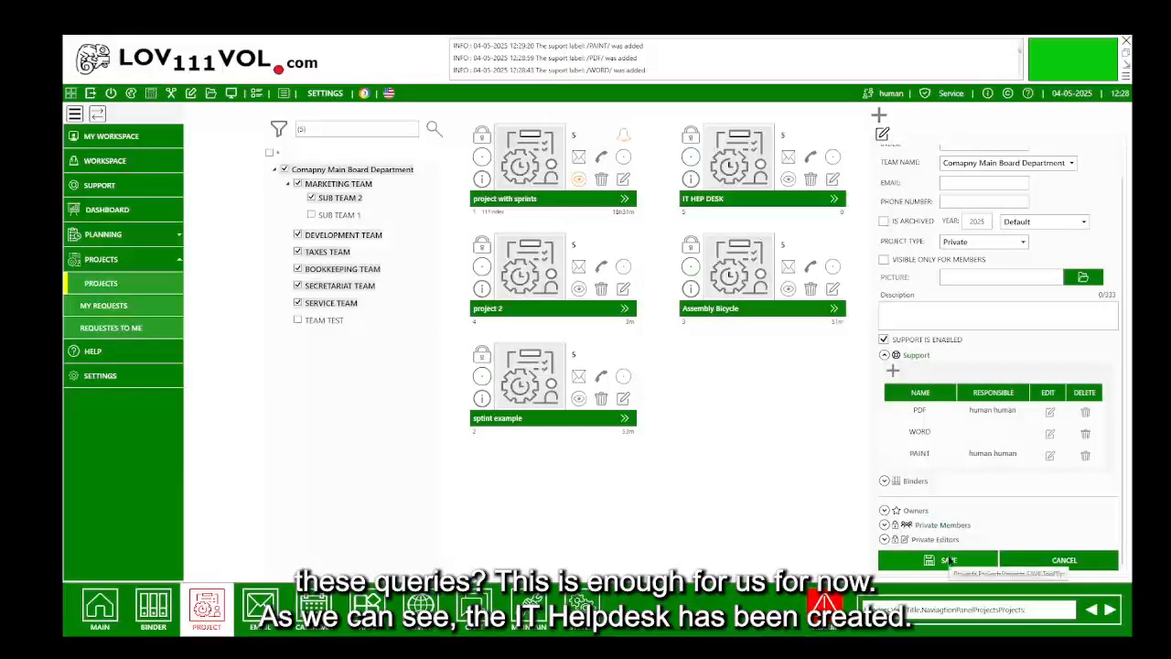
{"action": "left_click", "coordinate": [951, 560]}
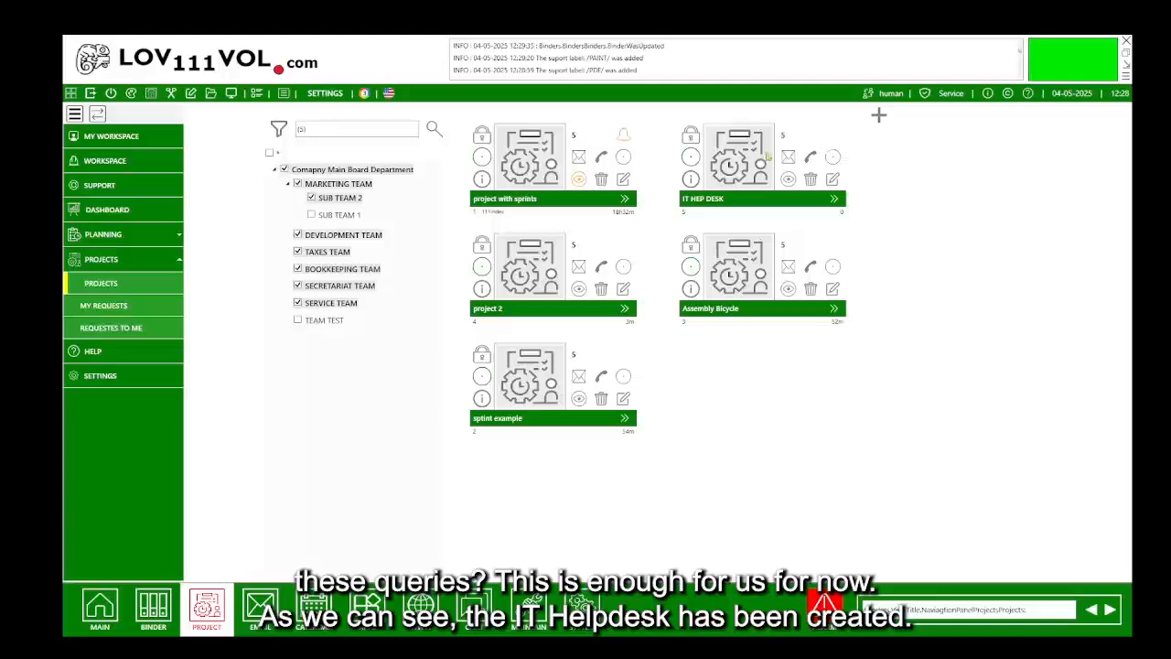
{"action": "left_click", "coordinate": [732, 155]}
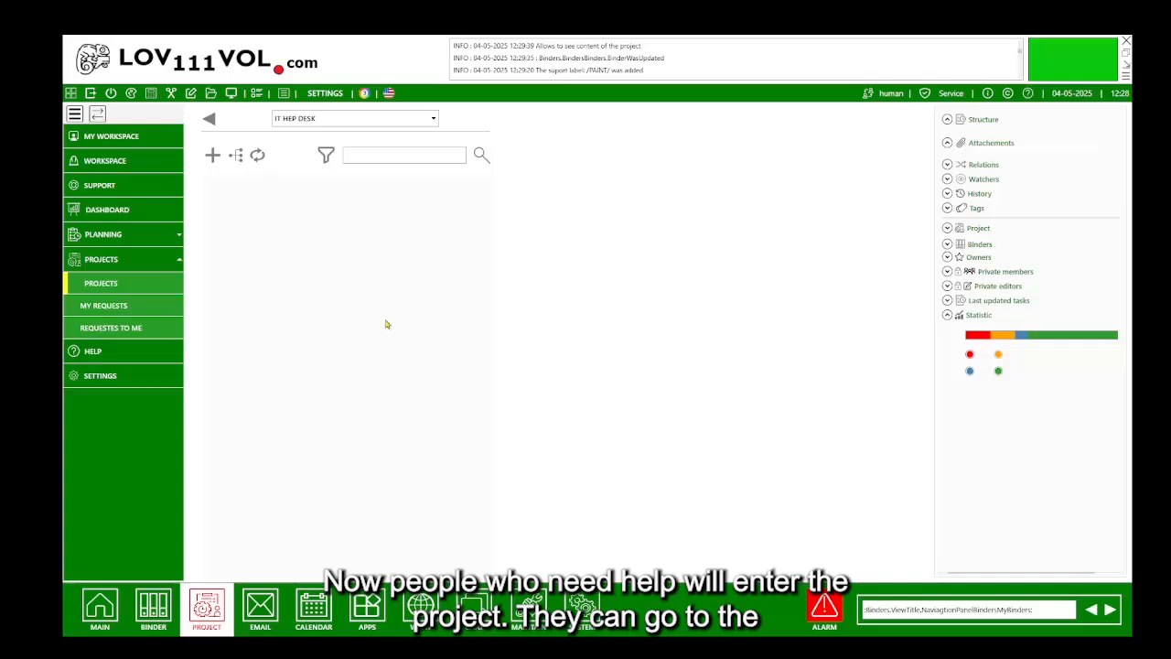
Start a help request on the PDF topic of the IT HEP DESK project.
{"action": "left_click", "coordinate": [95, 351]}
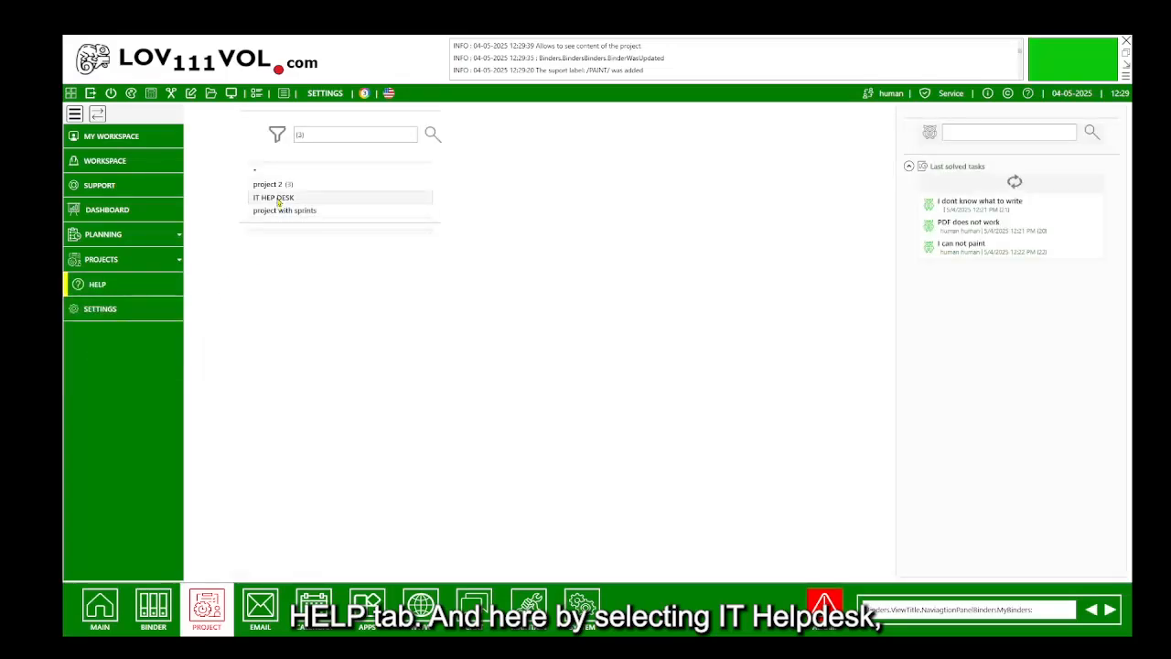
{"action": "left_click", "coordinate": [278, 200]}
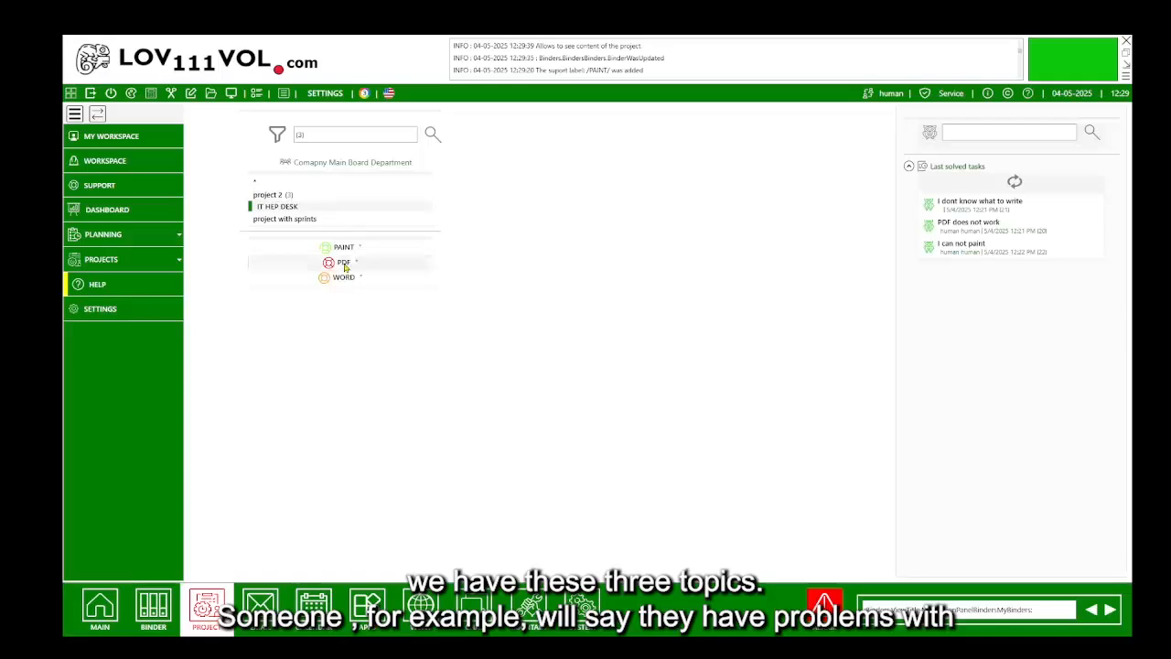
{"action": "left_click", "coordinate": [344, 262]}
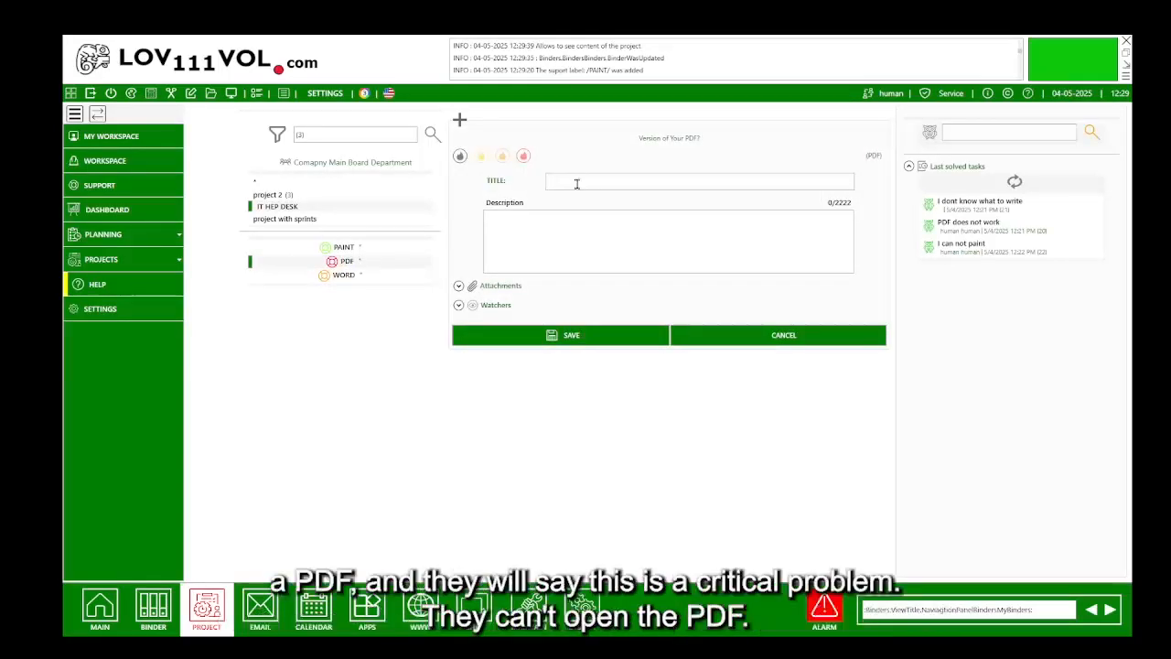
Set the PDF request to the red critical priority, title it "I can not open PDF" and enter the version 1.1.15.47 as description.
{"action": "left_click", "coordinate": [524, 156]}
{"action": "left_click", "coordinate": [567, 180]}
{"action": "type", "text": "I c"}
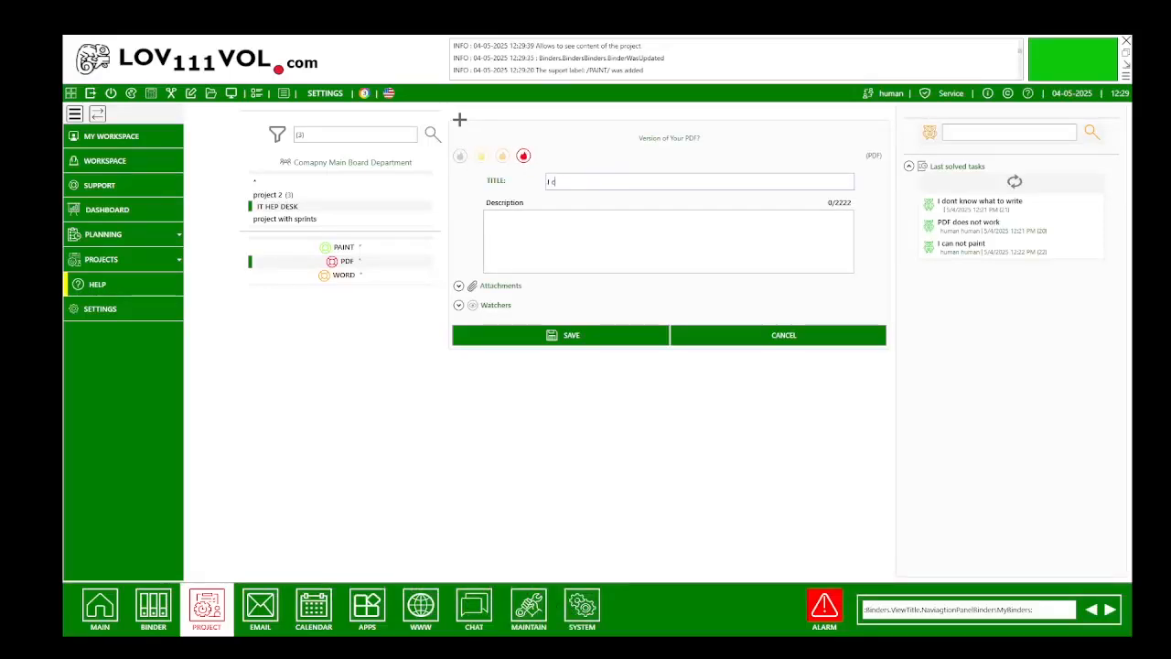
{"action": "type", "text": "an not open PDF"}
{"action": "left_click", "coordinate": [574, 220]}
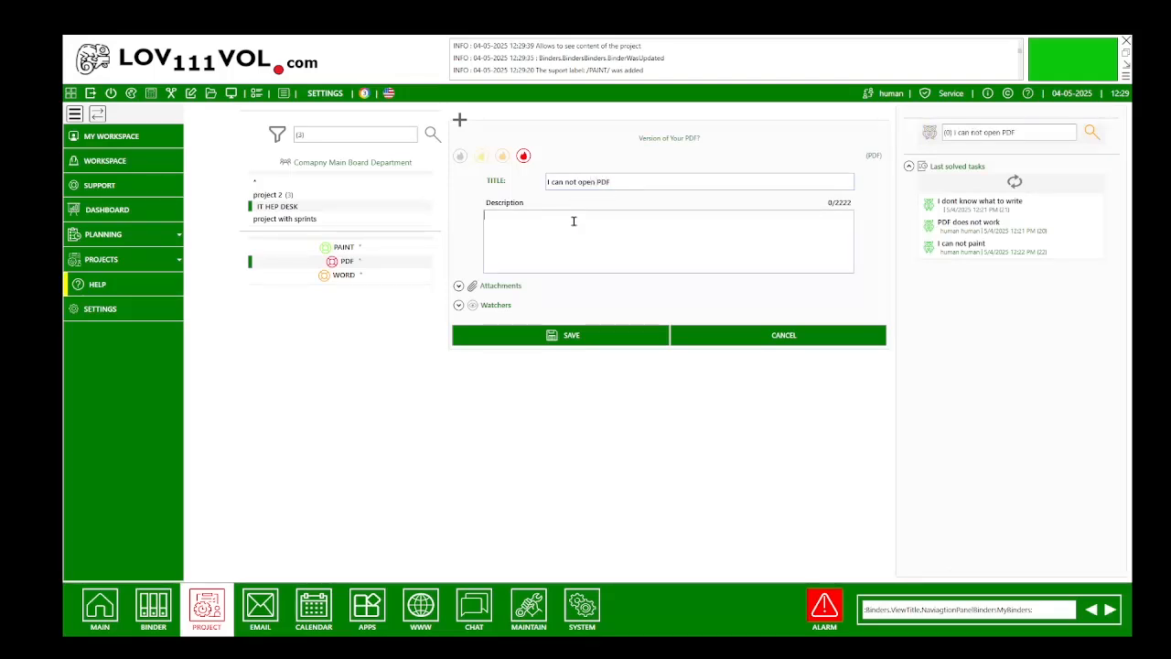
{"action": "type", "text": "1.1."}
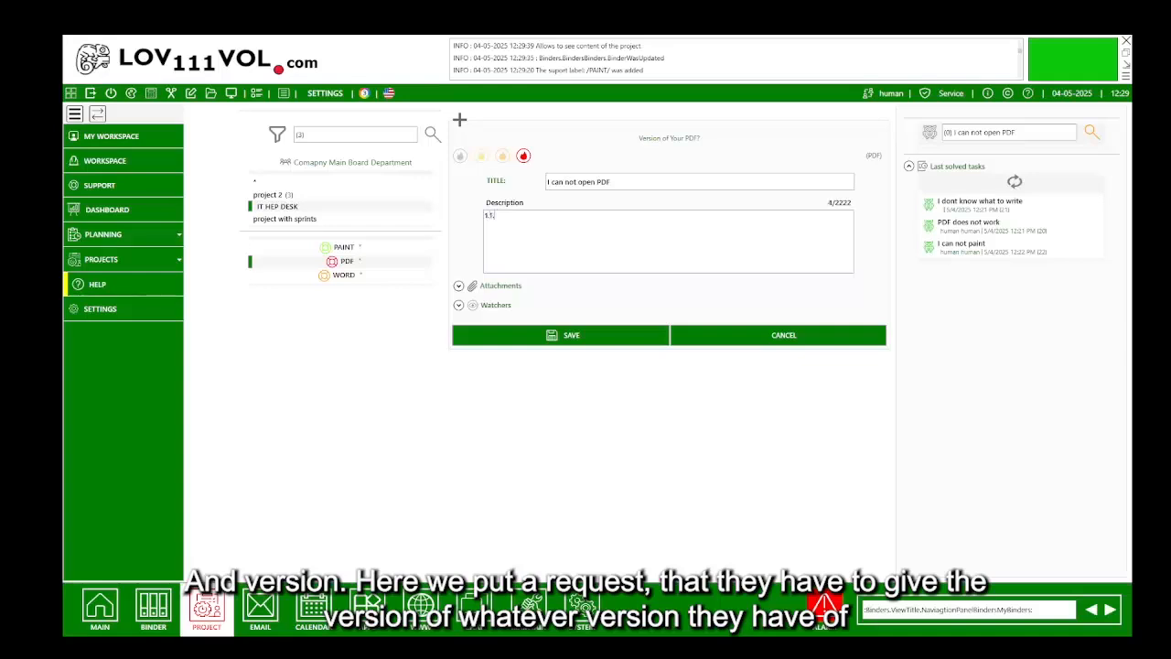
{"action": "type", "text": "15.47"}
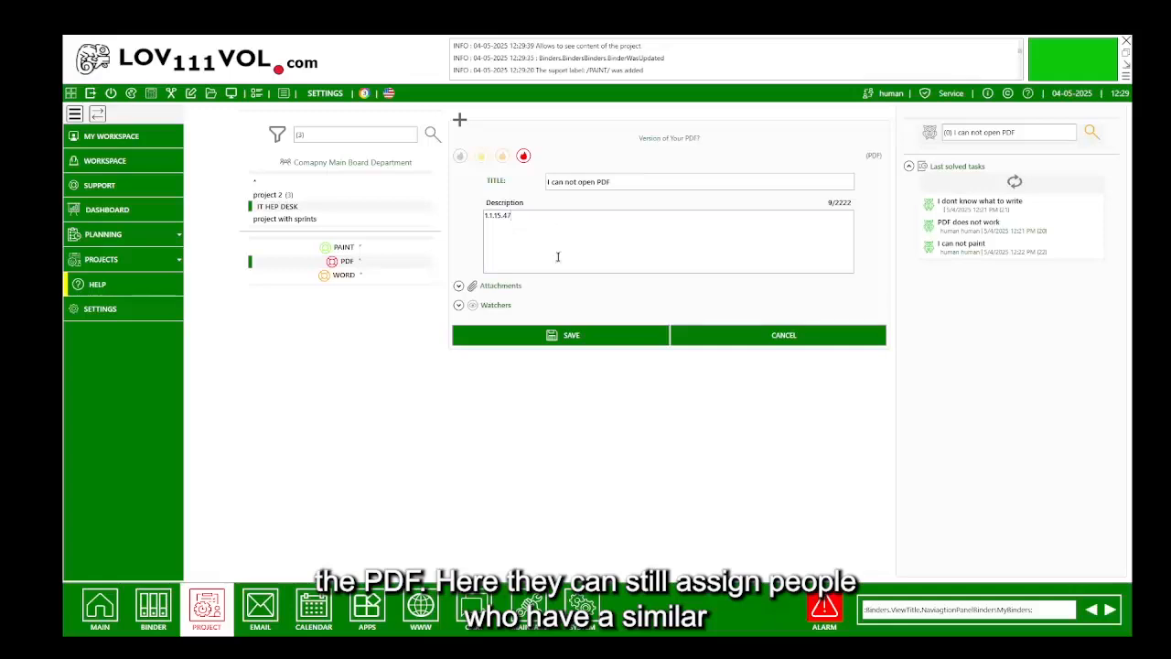
Look at the request's Watchers and Attachments sections without adding anything, and save the PDF request.
{"action": "left_click", "coordinate": [460, 305]}
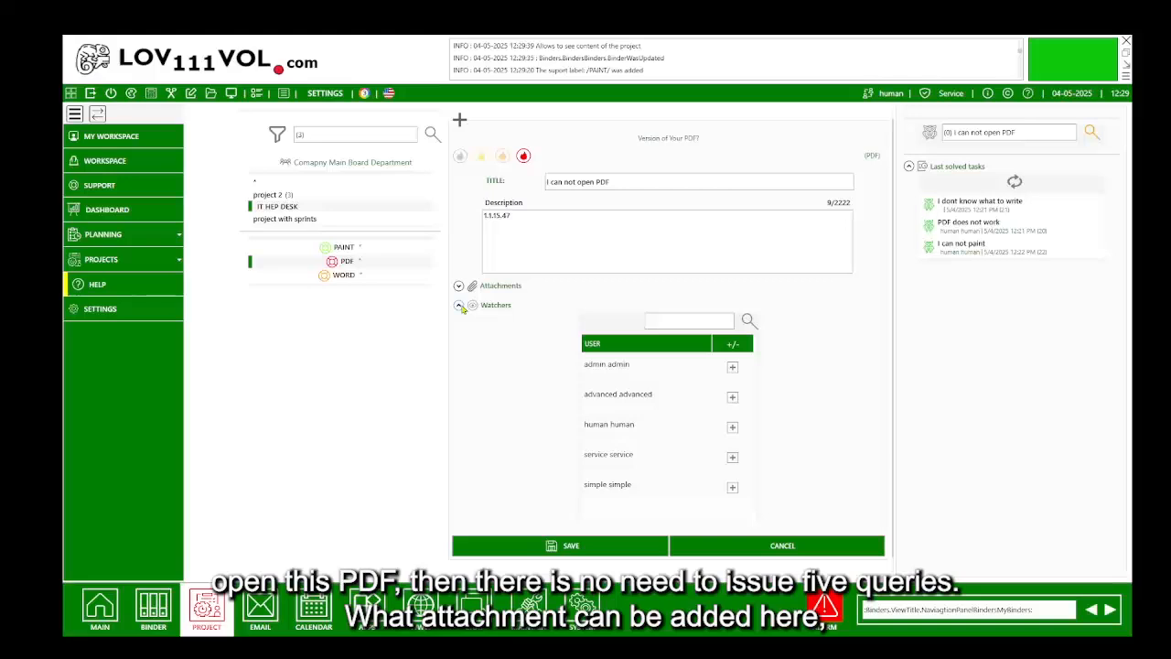
{"action": "left_click", "coordinate": [460, 305]}
{"action": "left_click", "coordinate": [458, 287]}
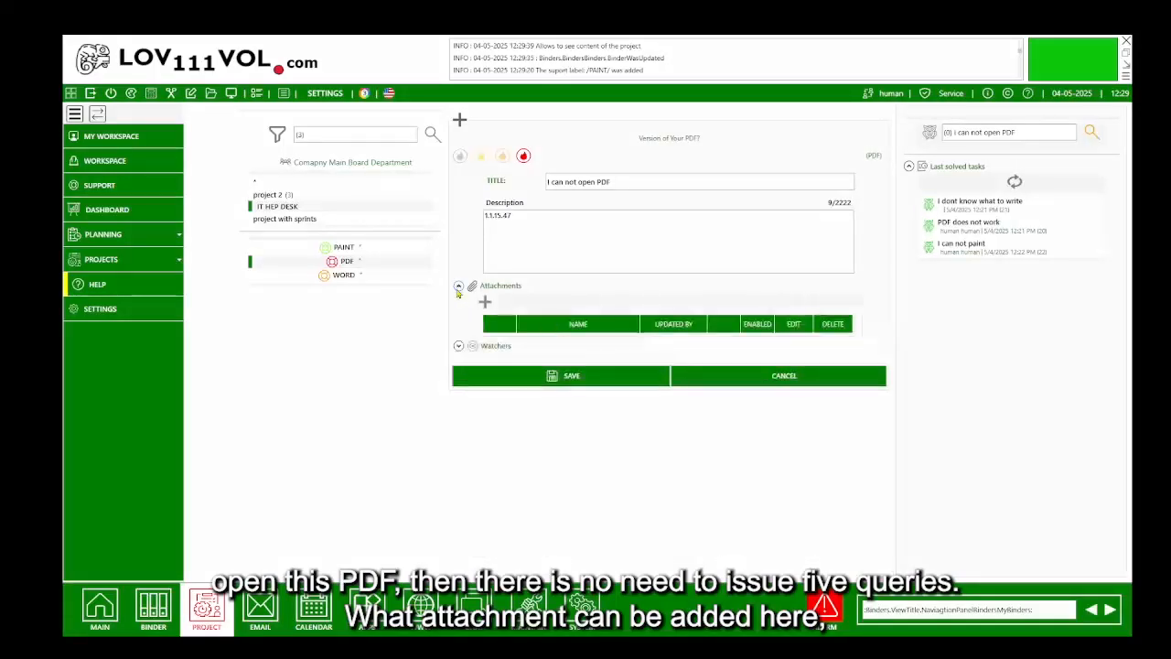
{"action": "left_click", "coordinate": [458, 285]}
{"action": "left_click", "coordinate": [567, 335]}
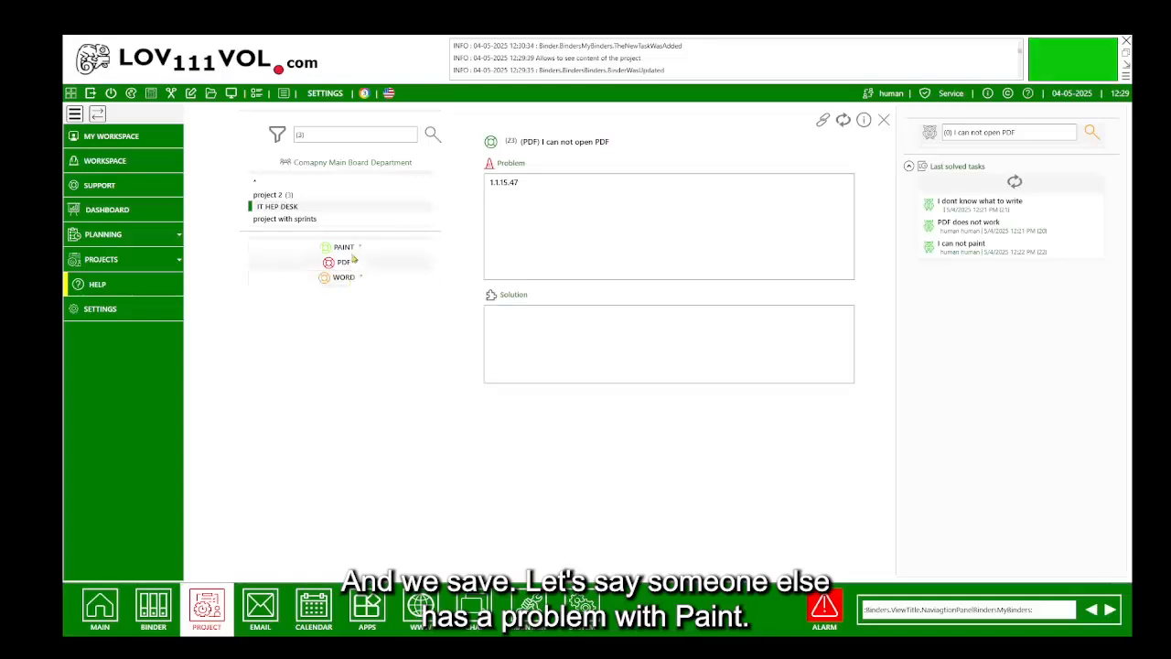
Submit a help request on the PAINT topic titled "Painzt does not work" with the description 4.5.12.25.
{"action": "left_click", "coordinate": [341, 247]}
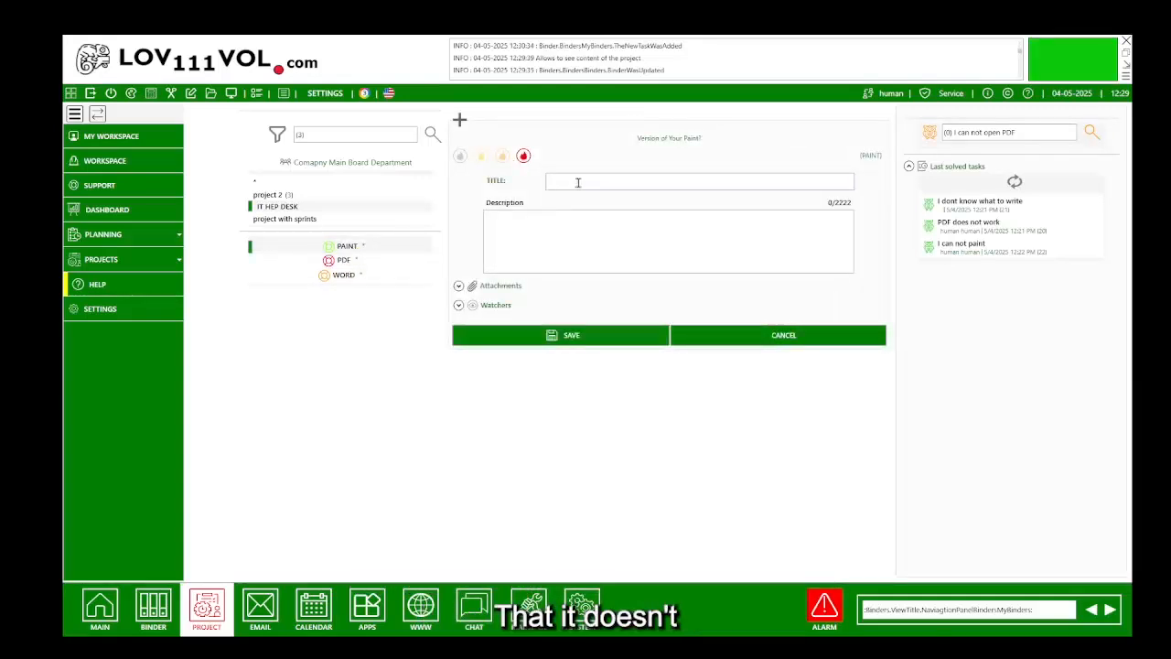
{"action": "left_click", "coordinate": [577, 182]}
{"action": "type", "text": "Pain"}
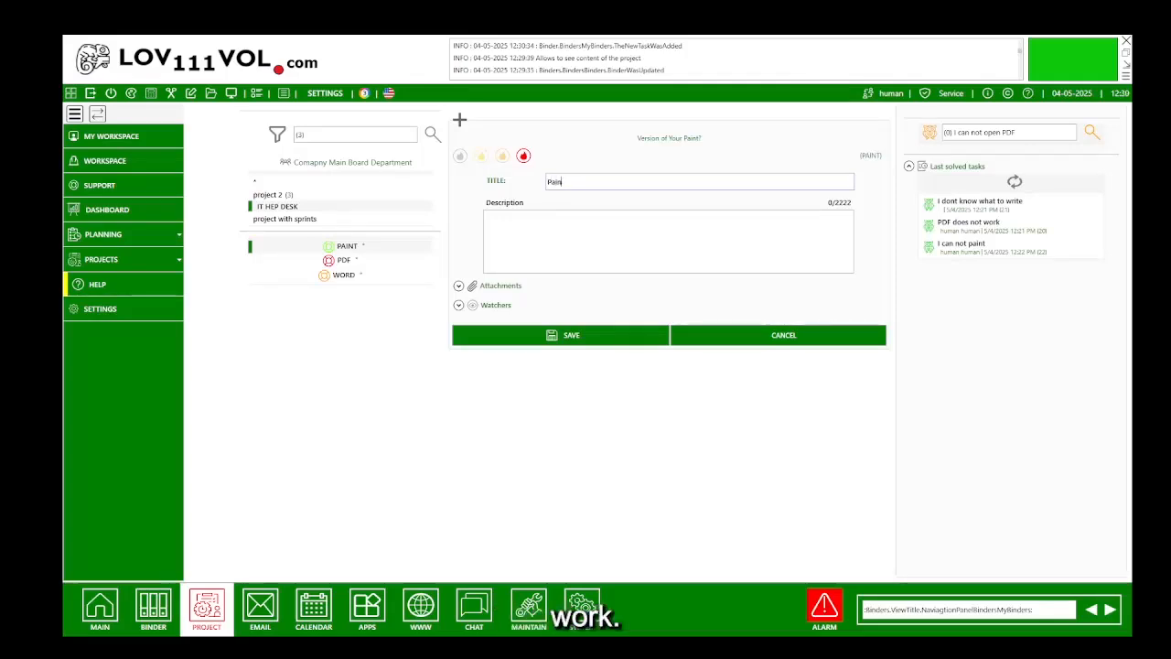
{"action": "type", "text": "zt does not work"}
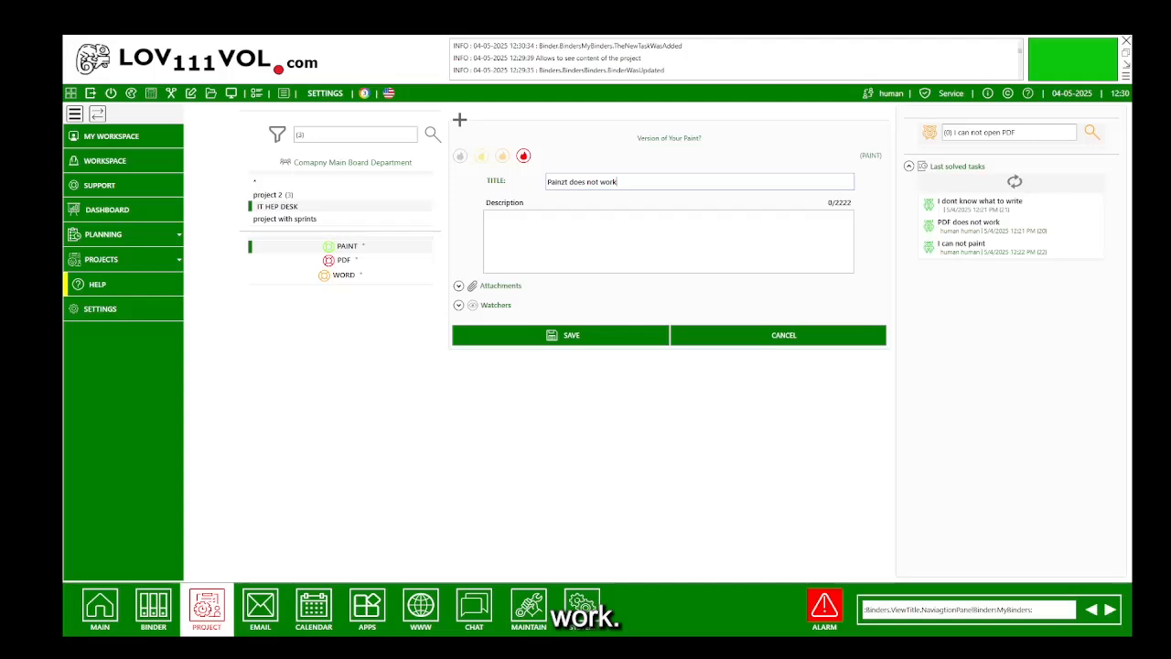
{"action": "left_click", "coordinate": [556, 228]}
{"action": "type", "text": "4"}
{"action": "key", "text": "BackSpace"}
{"action": "type", "text": ".5.12."}
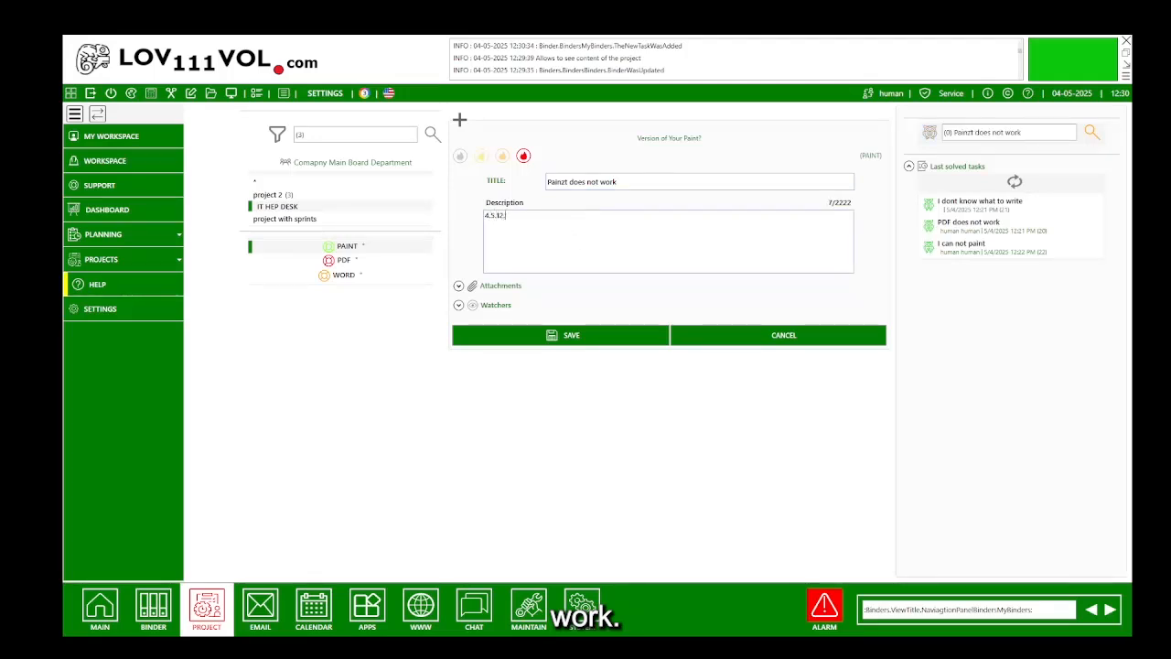
{"action": "type", "text": "25"}
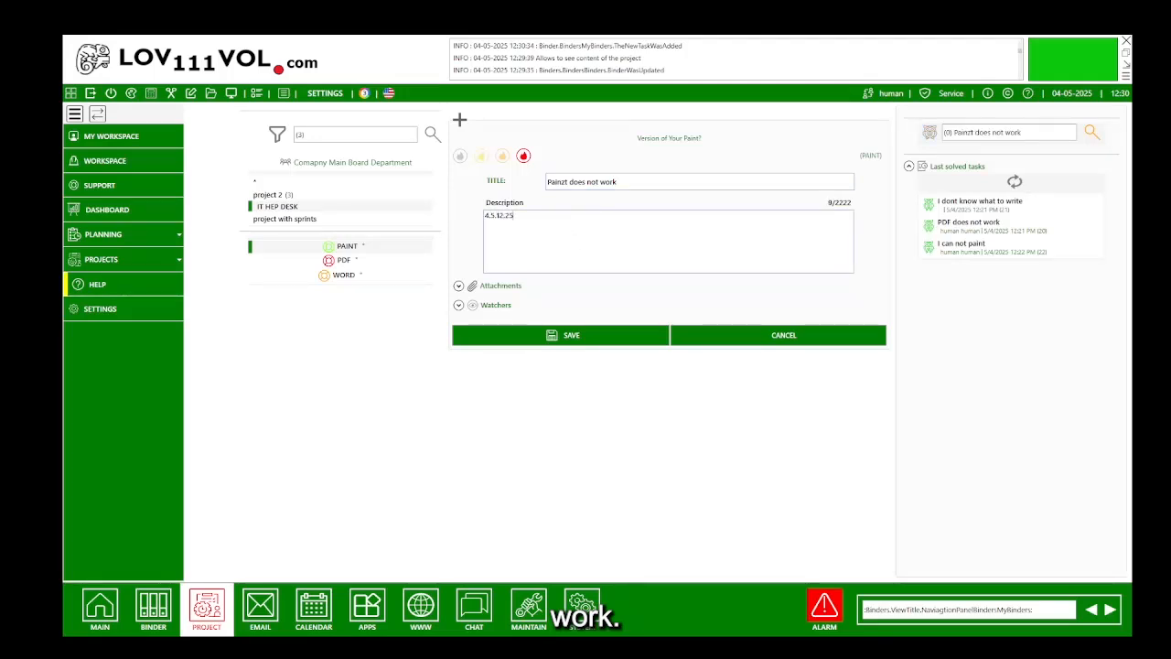
{"action": "left_click", "coordinate": [536, 338]}
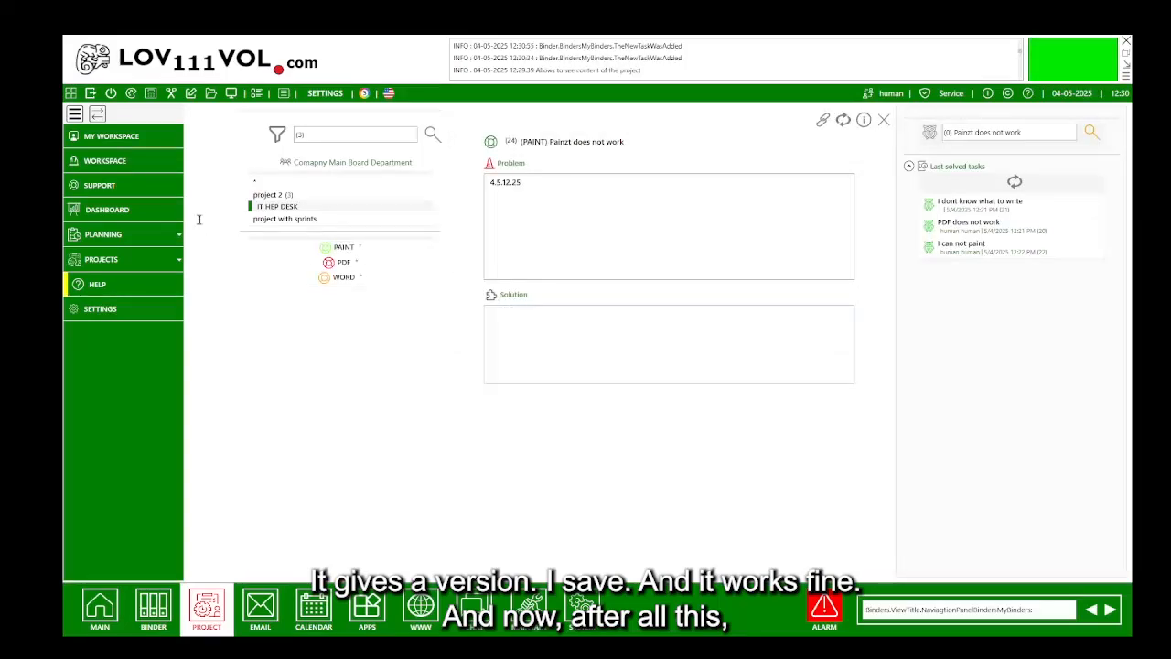
In Support, save the solution "reopen Paint please" on the PAINT request, visible for help desk users, and mark the request solved with the light green status.
{"action": "left_click", "coordinate": [96, 183]}
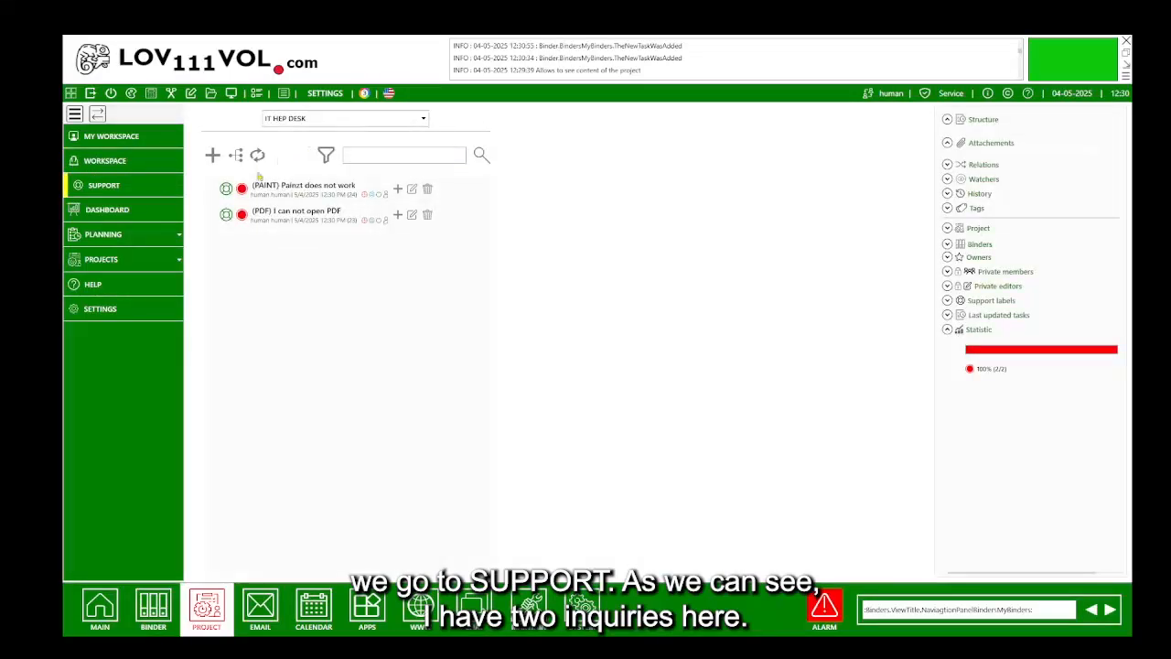
{"action": "left_click", "coordinate": [304, 191]}
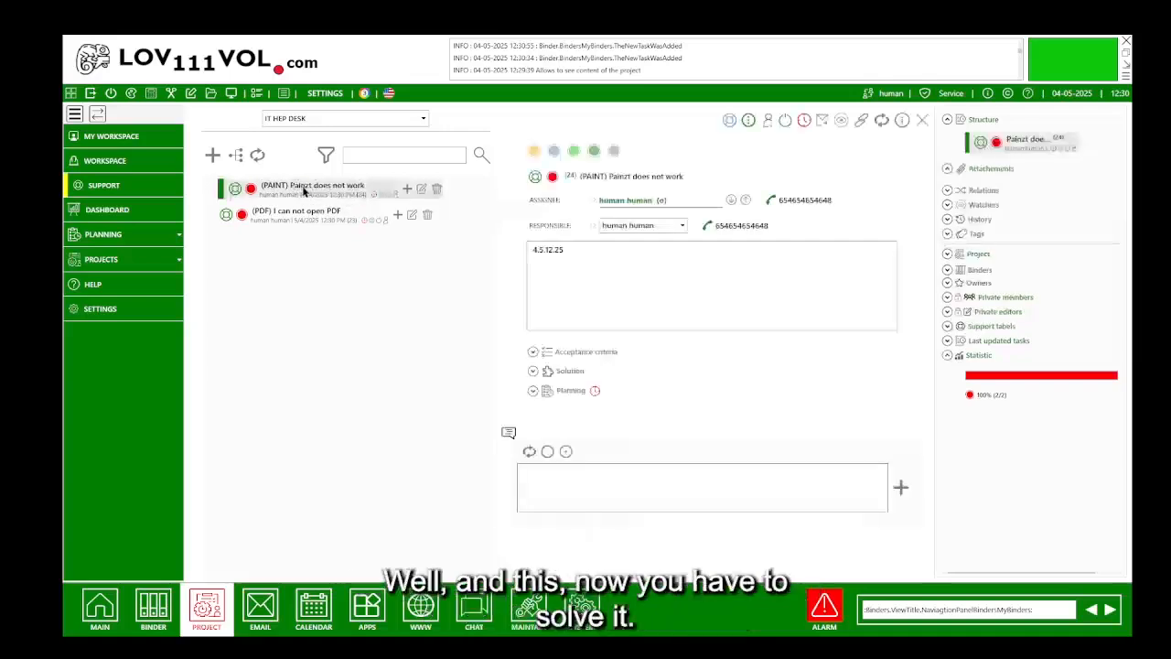
{"action": "left_click", "coordinate": [533, 371]}
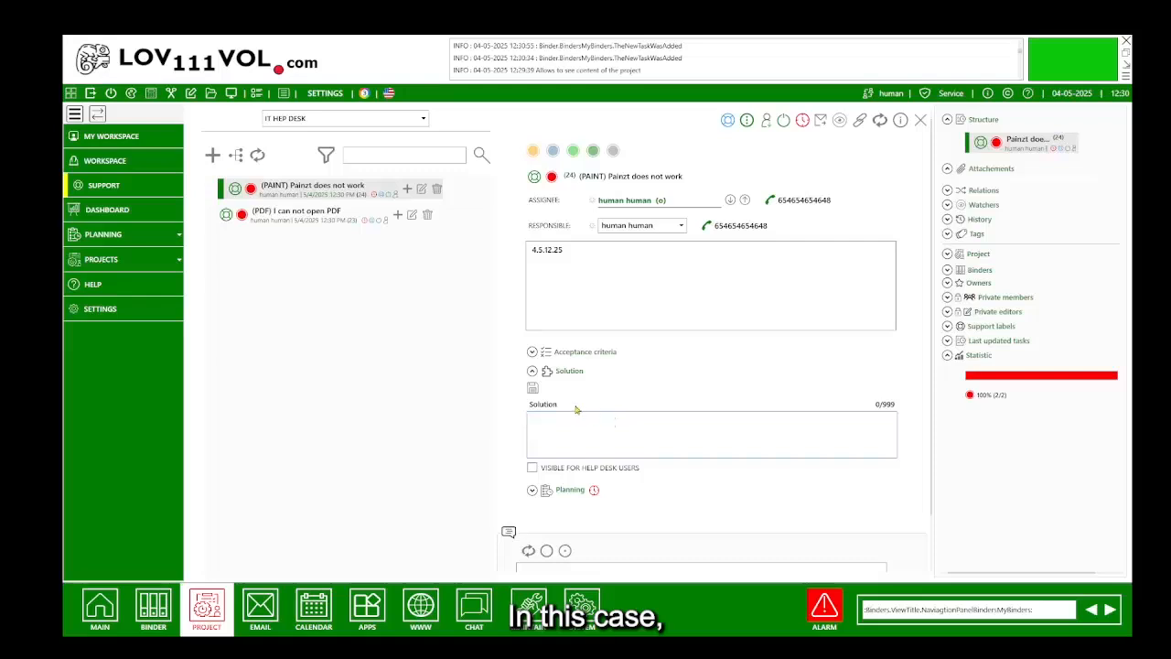
{"action": "left_click", "coordinate": [586, 437]}
{"action": "left_click", "coordinate": [533, 467]}
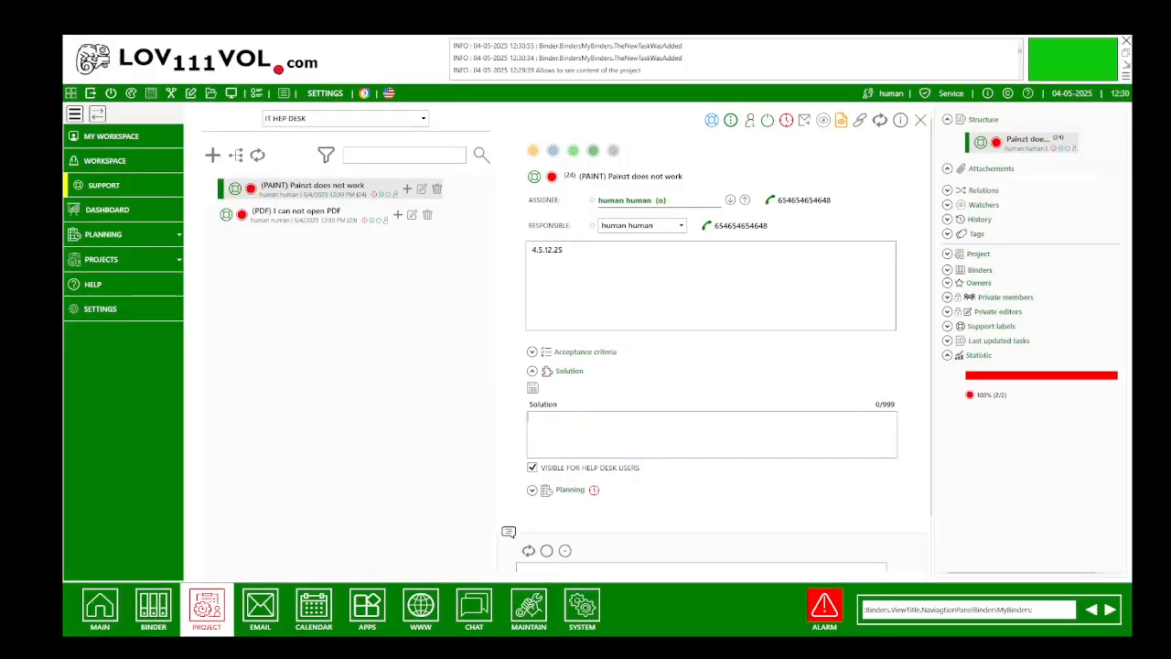
{"action": "type", "text": "reopen Paint please"}
{"action": "left_click", "coordinate": [533, 388]}
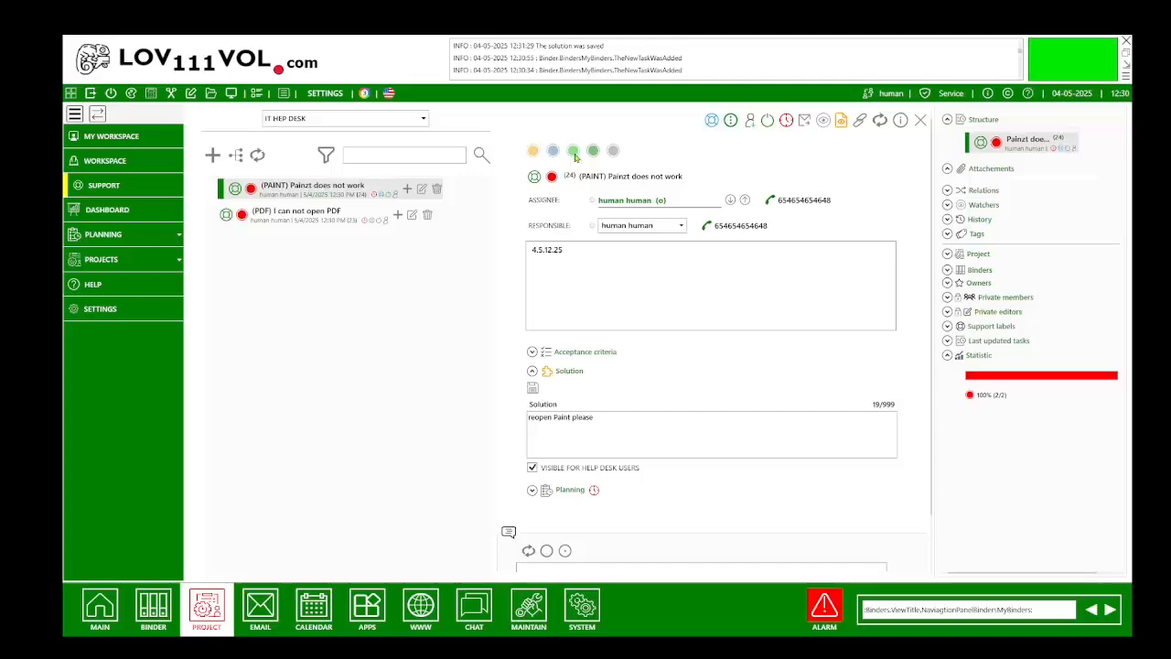
{"action": "left_click", "coordinate": [573, 151]}
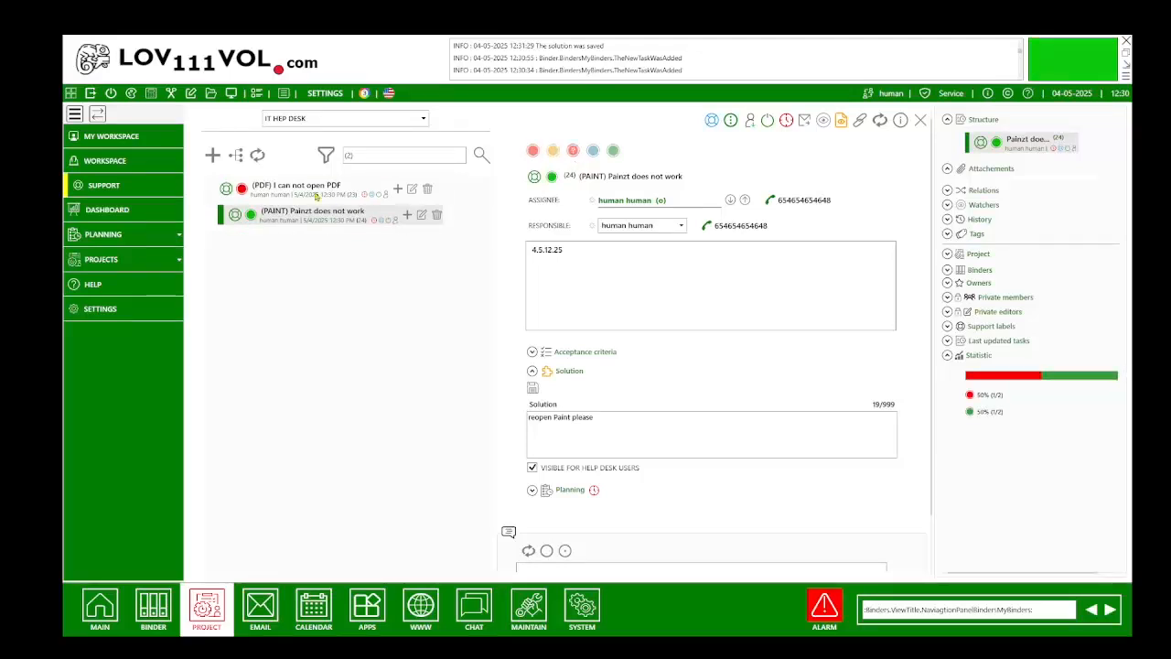
Save the solution "reopen Your PC please" on the PDF request, visible for help desk users, and give the request the light green solved status.
{"action": "left_click", "coordinate": [316, 195]}
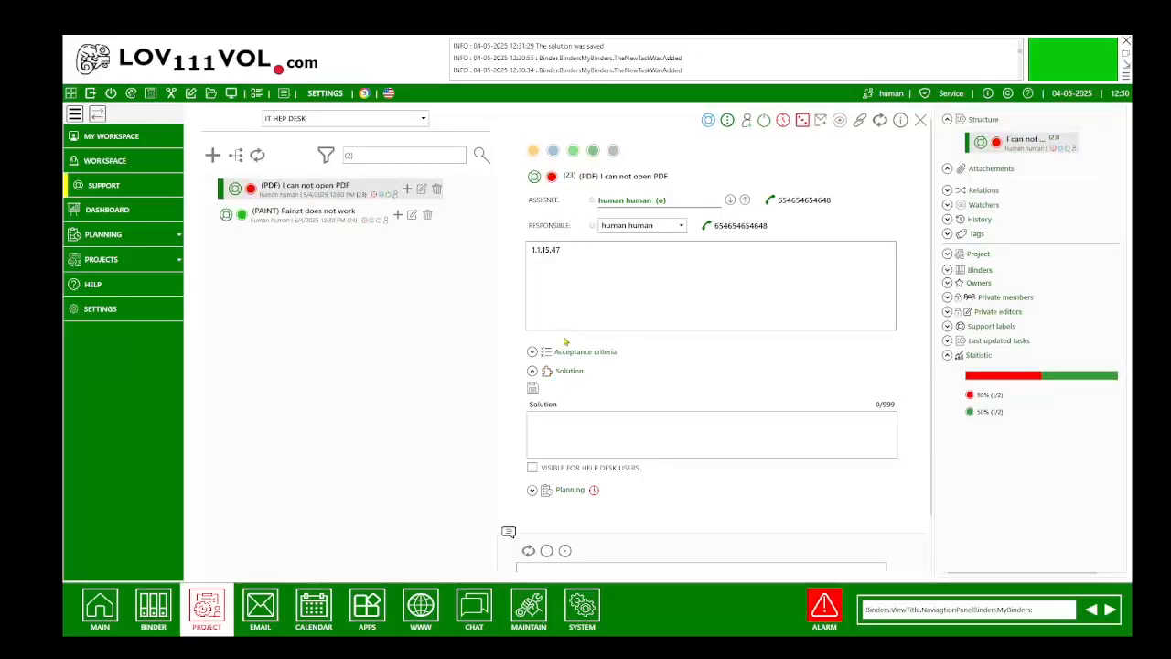
{"action": "scroll", "coordinate": [567, 412], "scroll_direction": "down", "scroll_amount": 1}
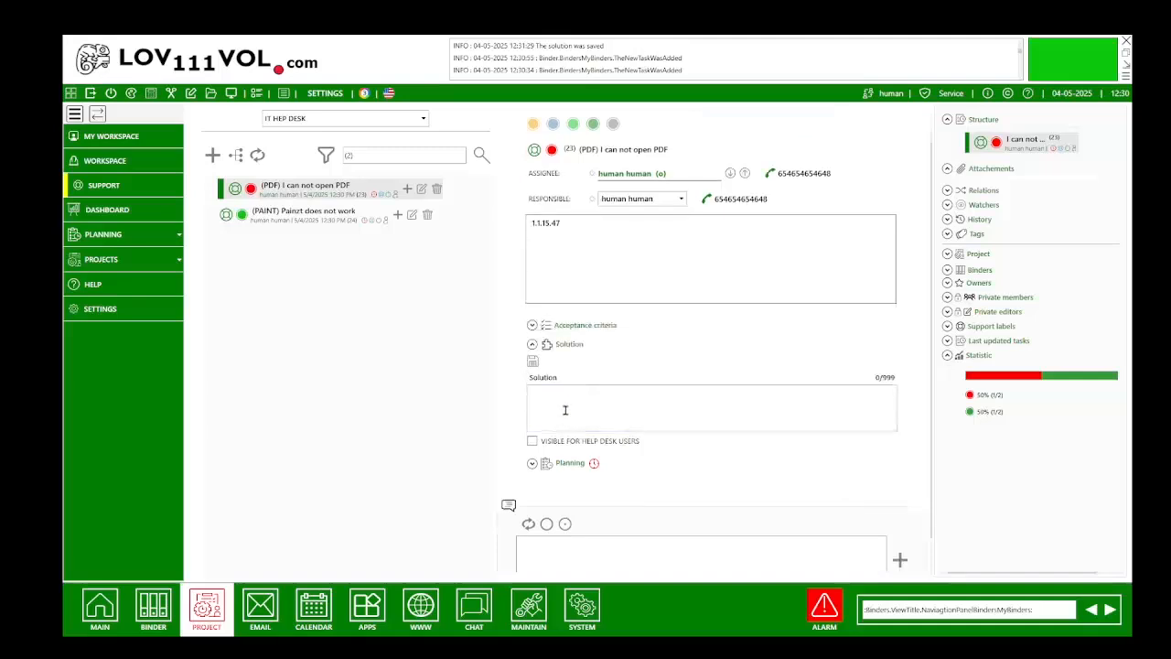
{"action": "left_click", "coordinate": [568, 409]}
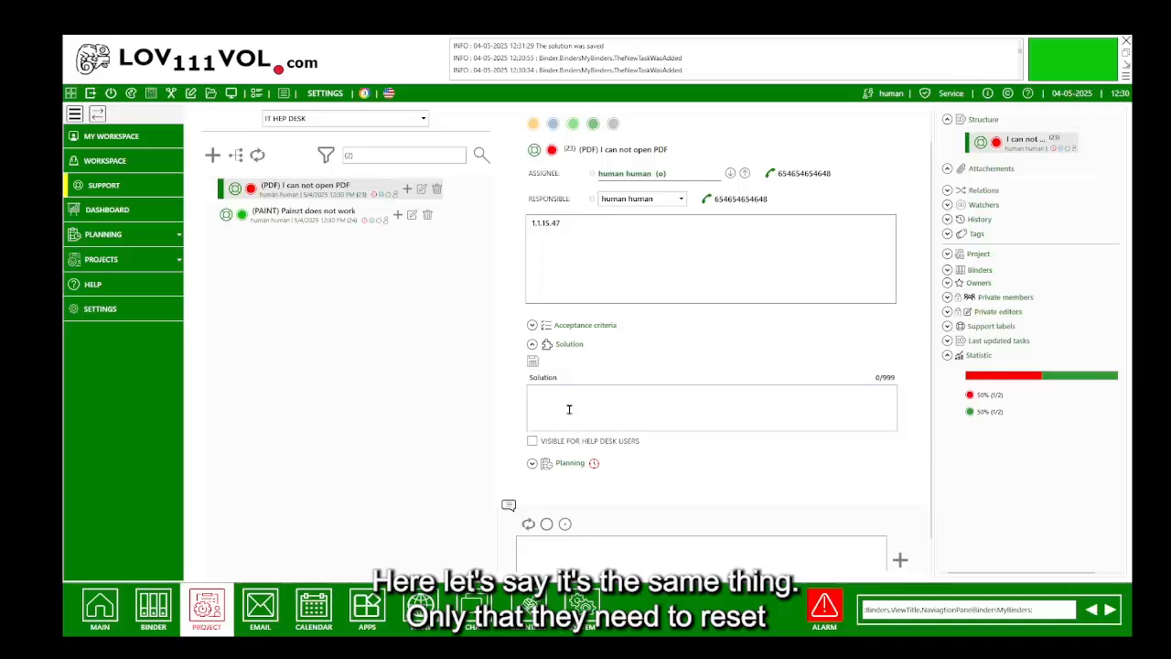
{"action": "type", "text": "reopen"}
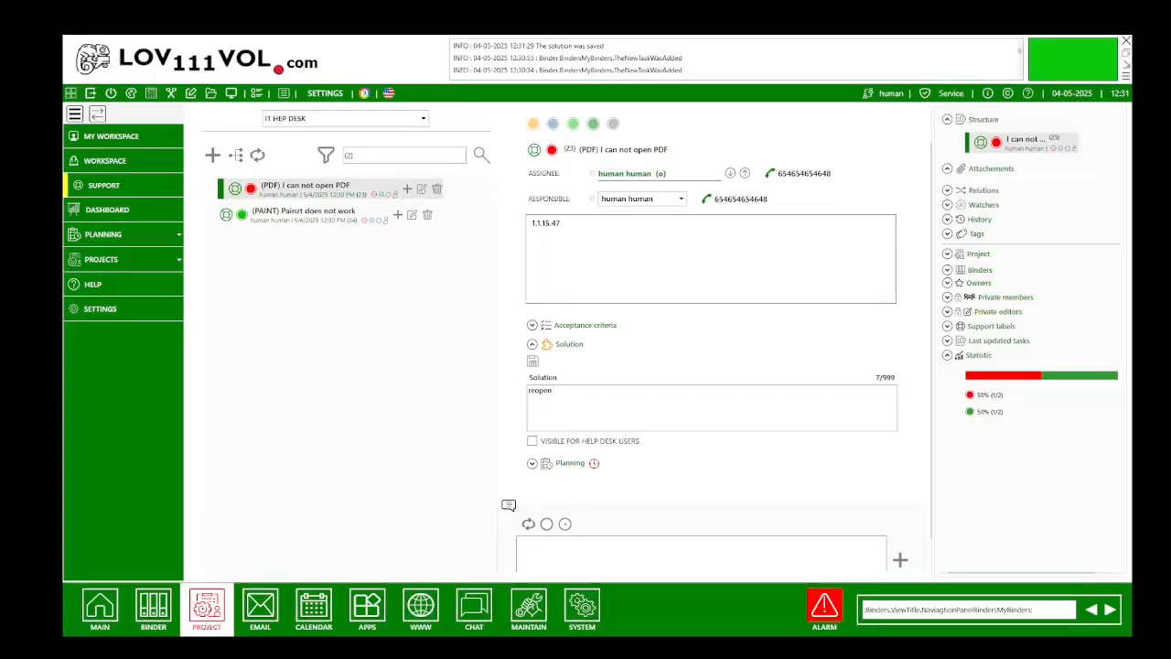
{"action": "type", "text": "Your PC please"}
{"action": "left_click", "coordinate": [532, 441]}
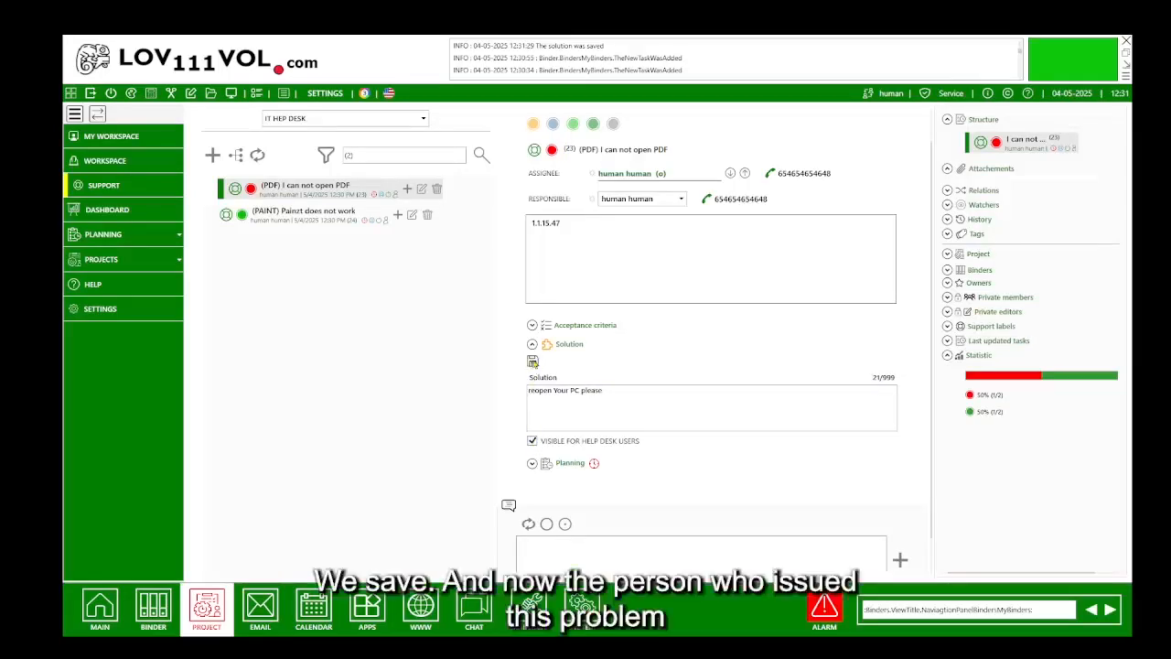
{"action": "left_click", "coordinate": [533, 361]}
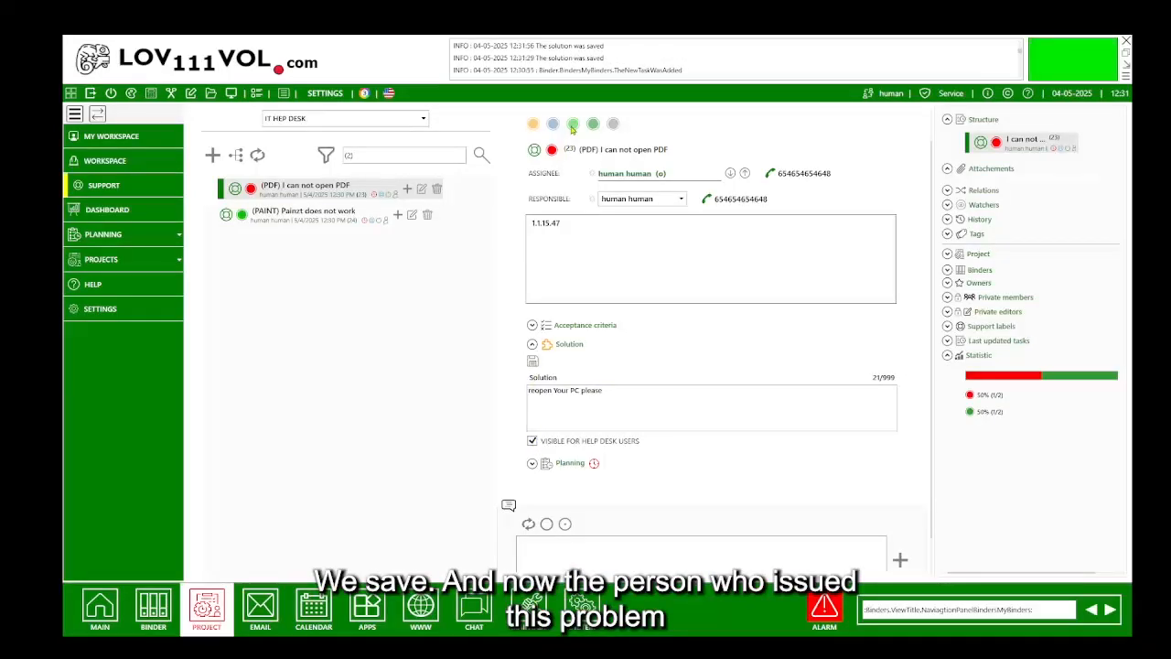
{"action": "left_click", "coordinate": [572, 124]}
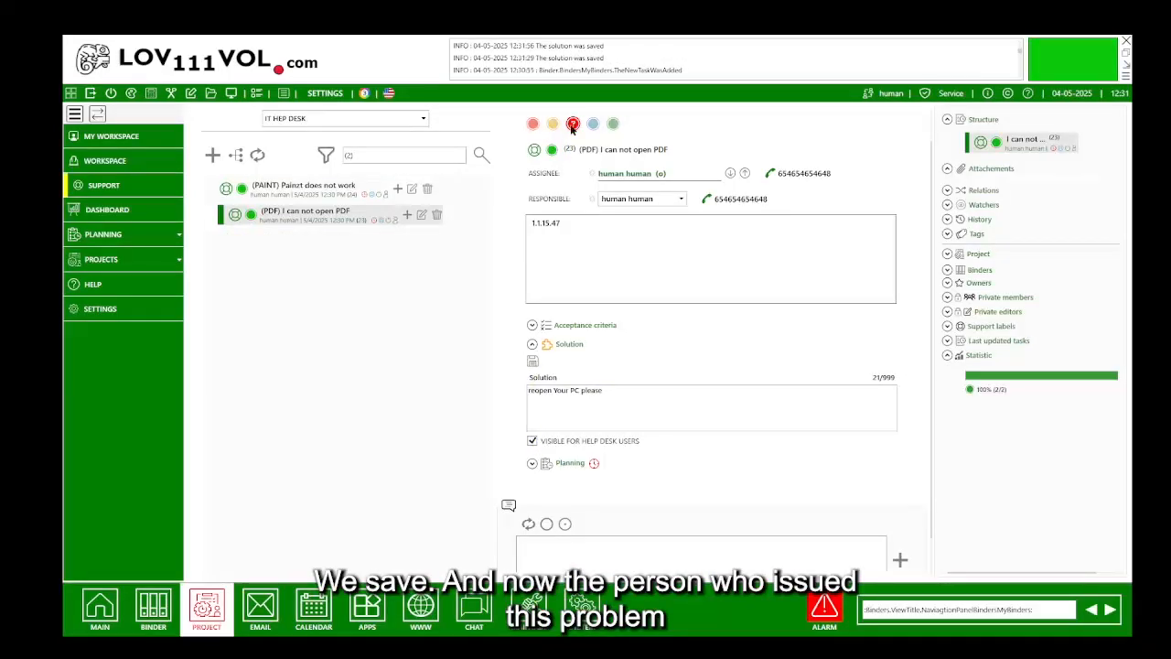
Start another help request on the PDF topic of the IT HEP DESK project and title it "PDF".
{"action": "left_click", "coordinate": [125, 285]}
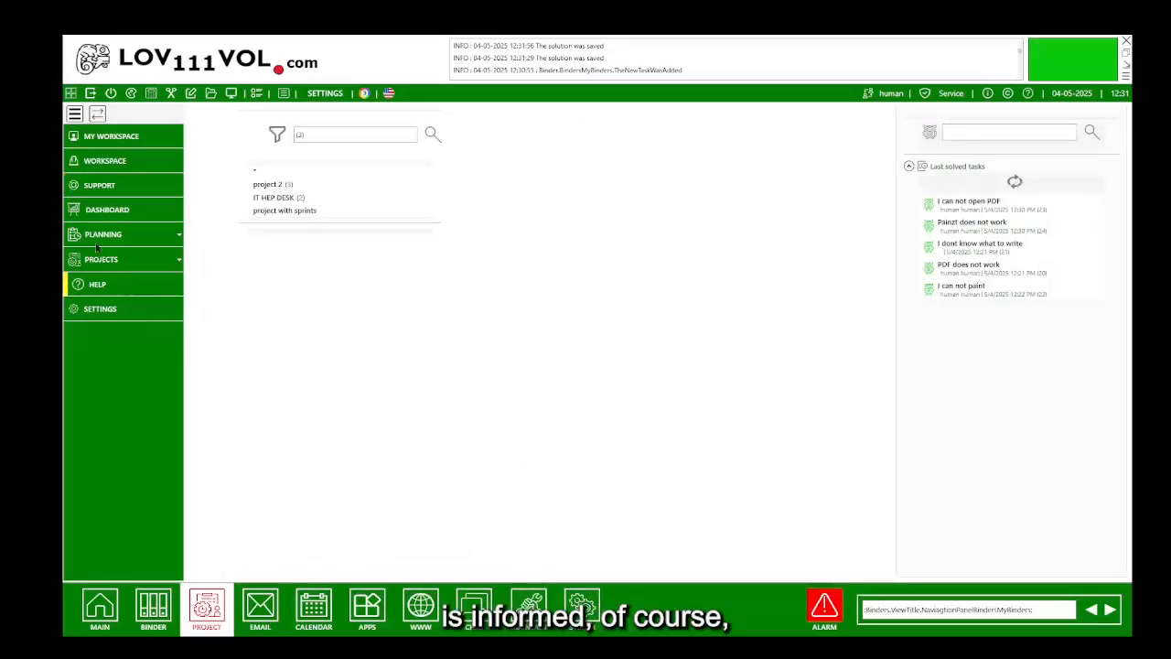
{"action": "left_click", "coordinate": [276, 198]}
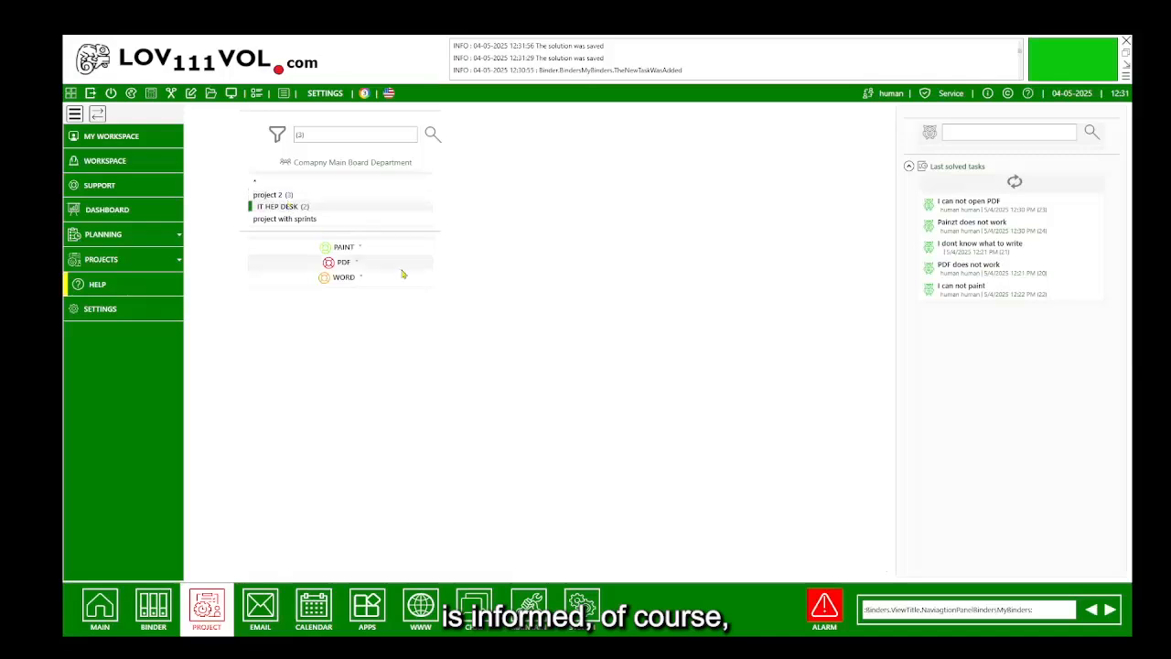
{"action": "left_click", "coordinate": [372, 249]}
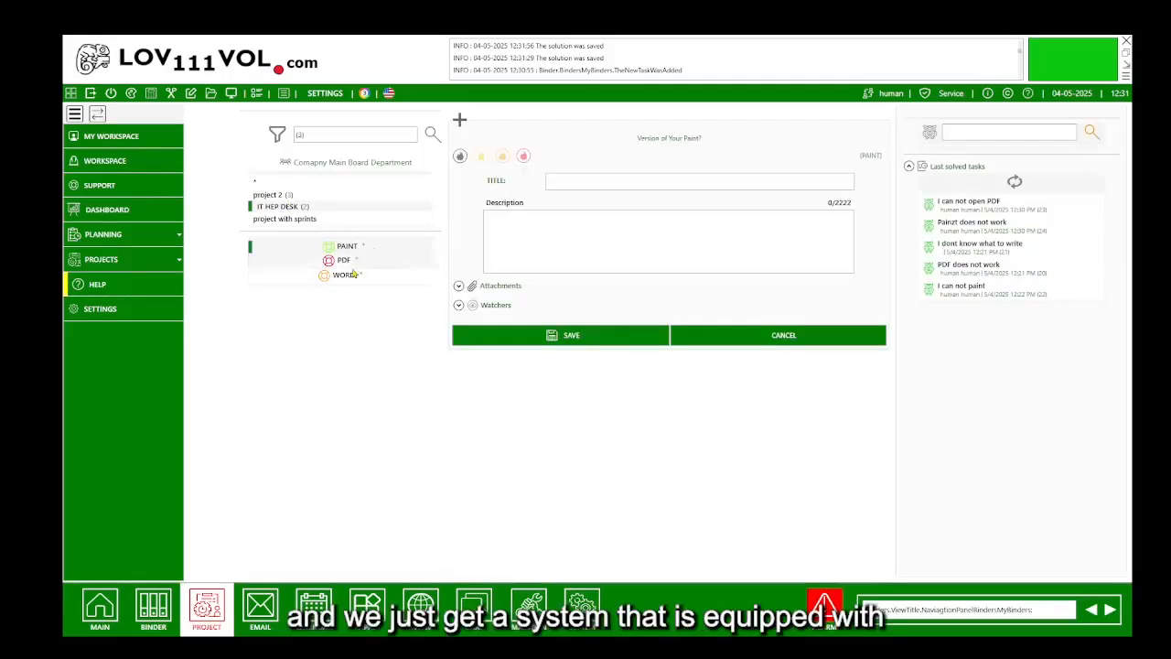
{"action": "left_click", "coordinate": [354, 262]}
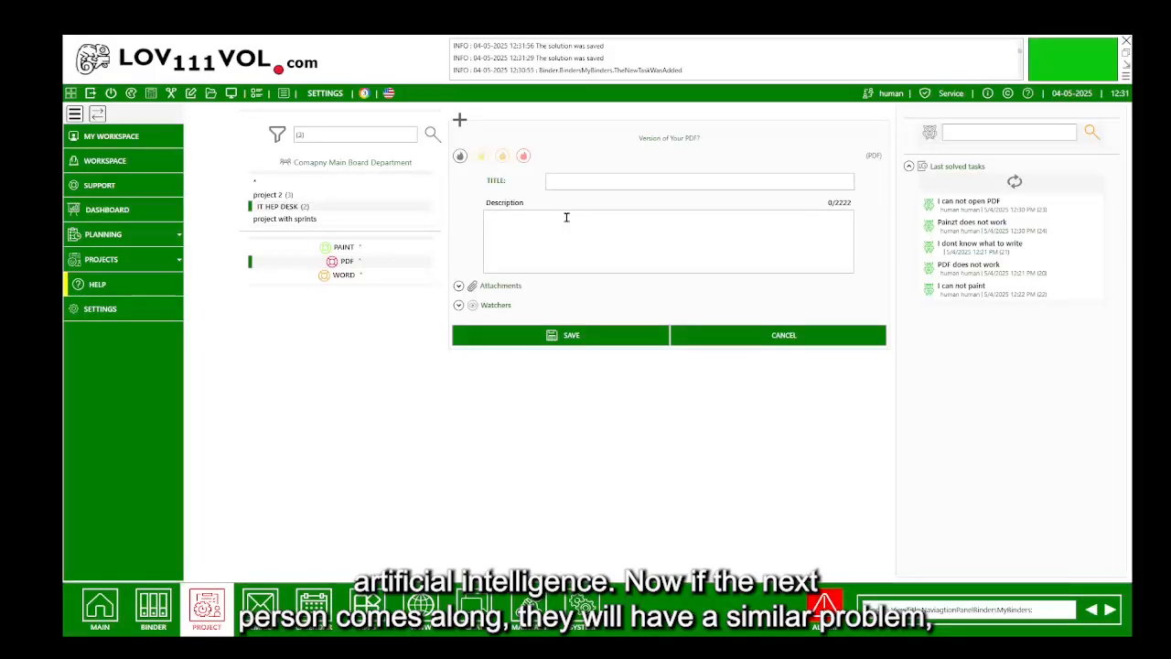
{"action": "left_click", "coordinate": [608, 179]}
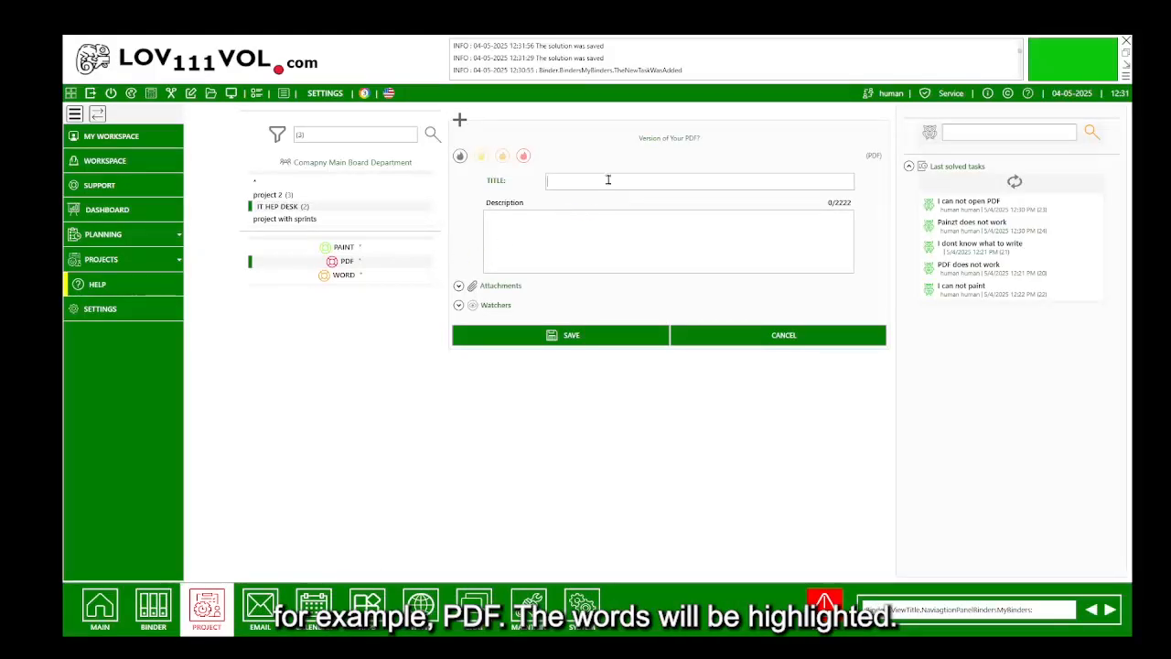
{"action": "type", "text": "PDF"}
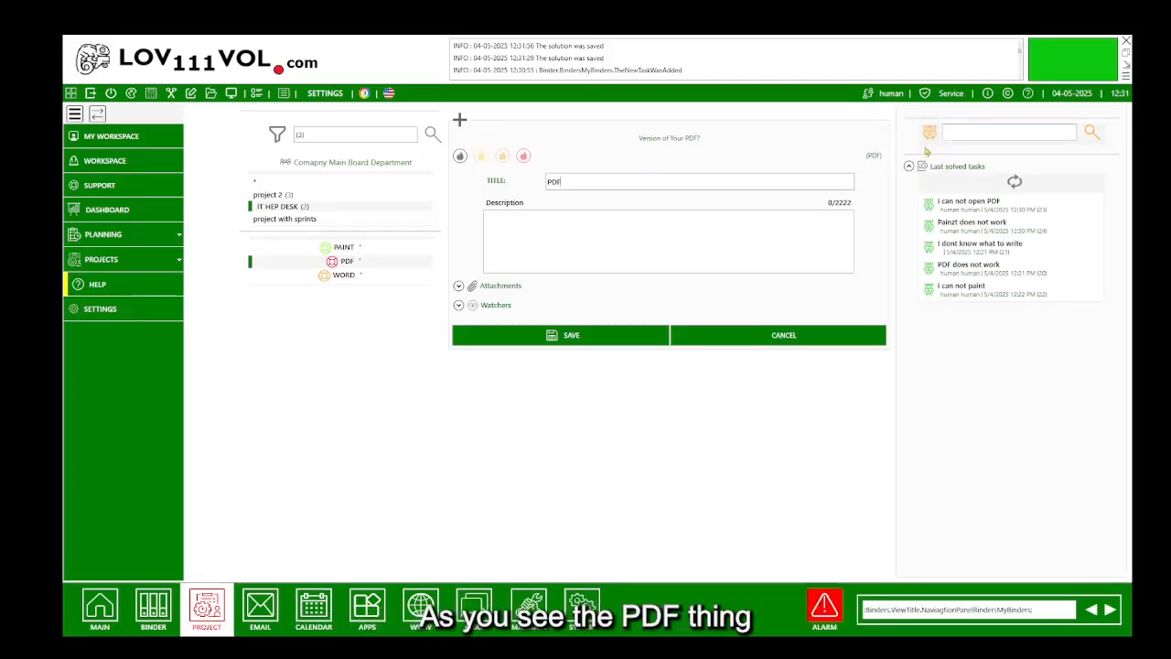
Check the problem and solution of the suggested solved request matching the title, and return to the new request form.
{"action": "left_click", "coordinate": [682, 229]}
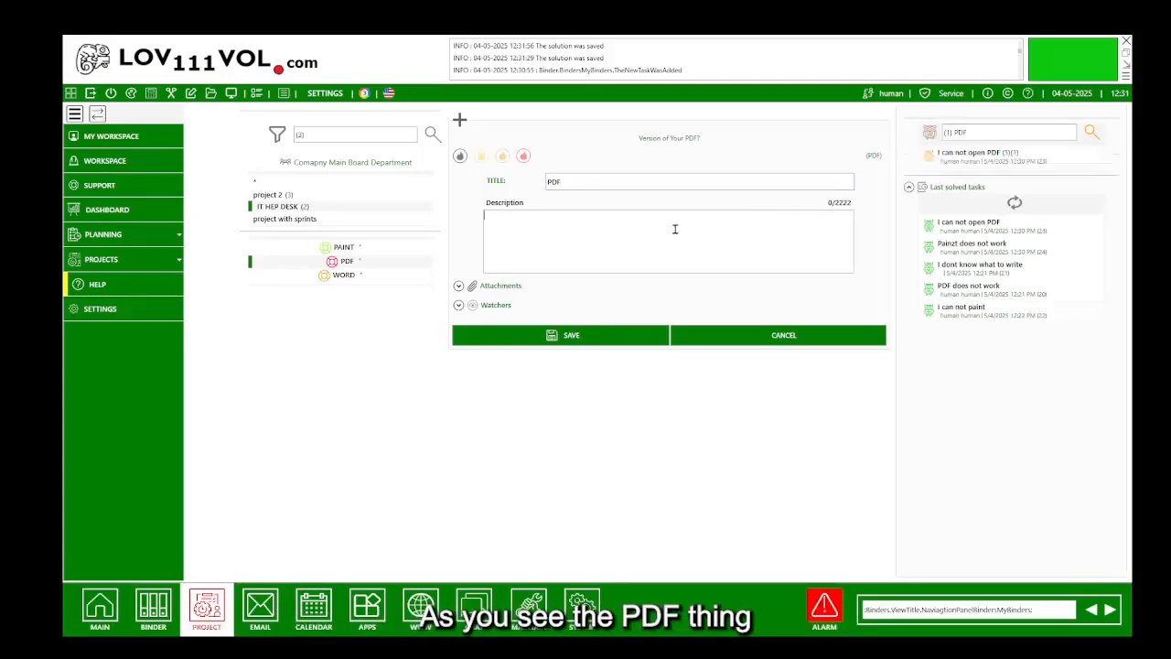
{"action": "left_click", "coordinate": [967, 162]}
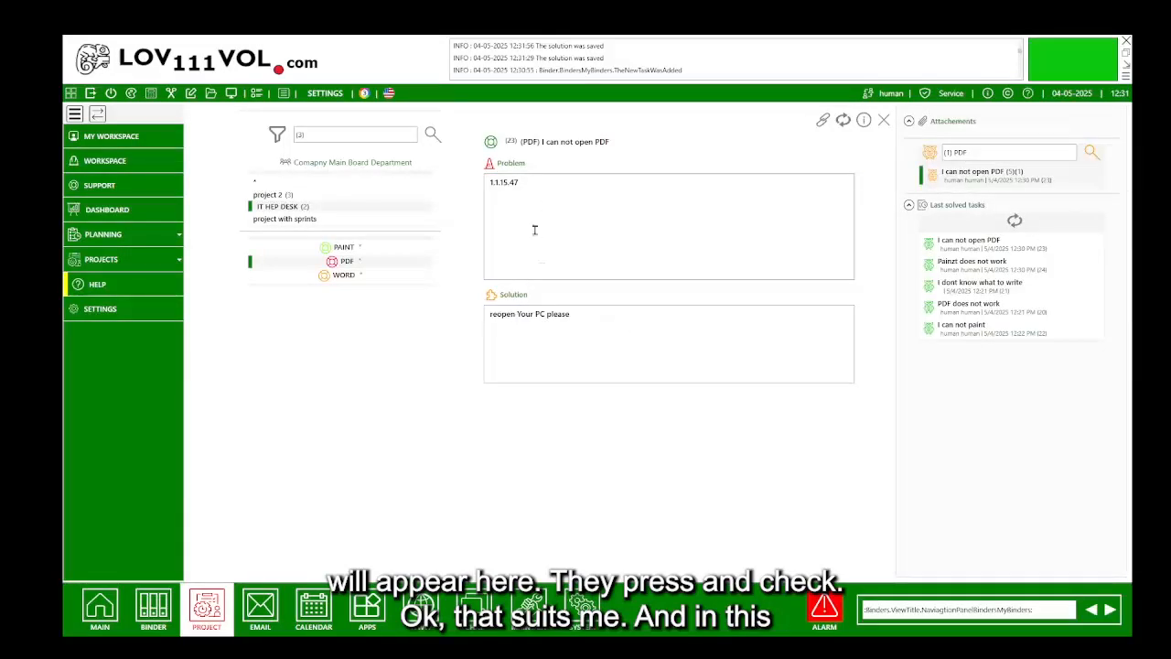
{"action": "left_click", "coordinate": [884, 121]}
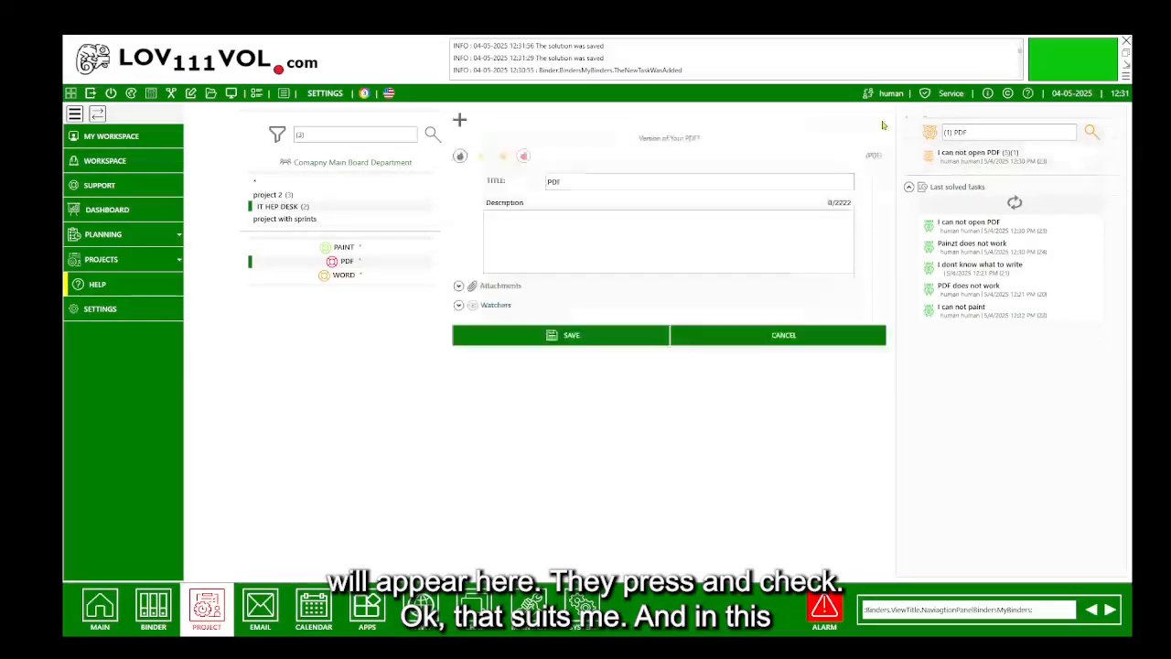
{"action": "left_click", "coordinate": [553, 220]}
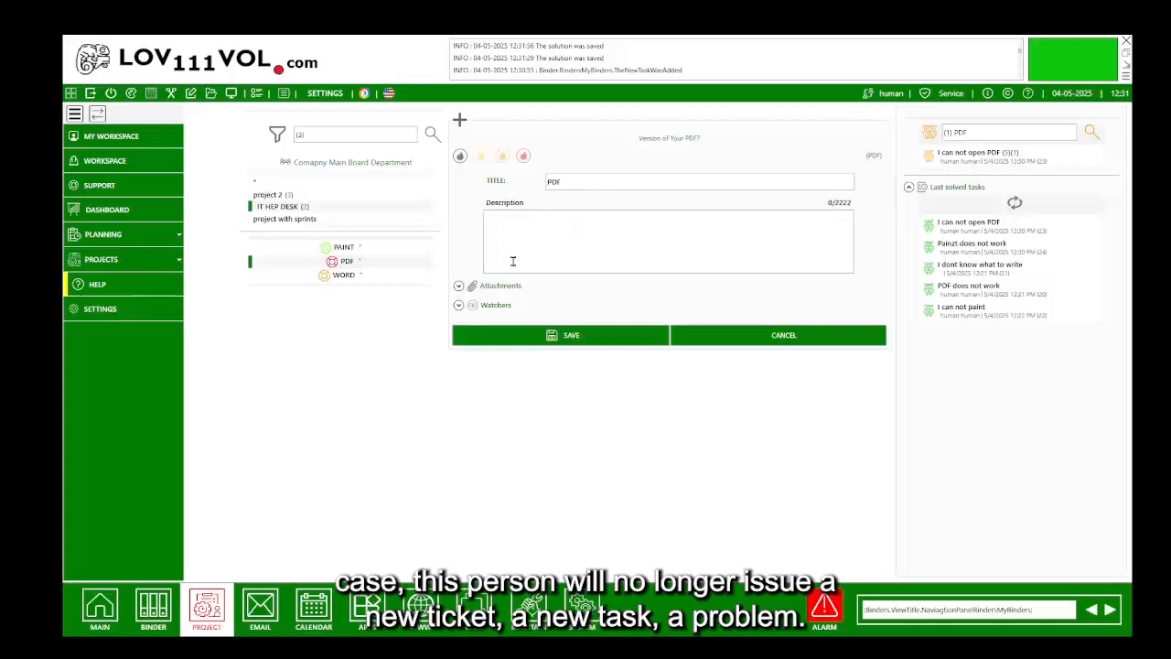